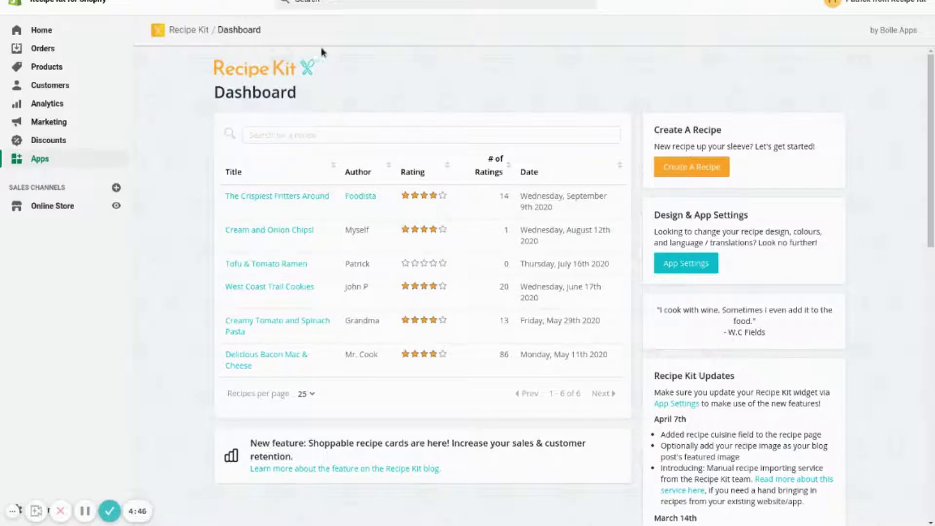
# - Start creating a recipe that goes with a new blog post
pyautogui.click(688, 168)
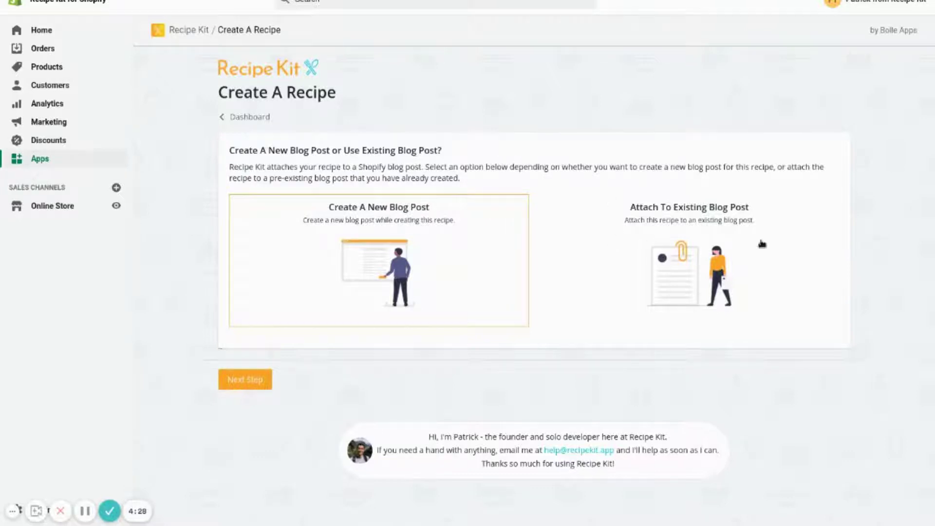
pyautogui.click(745, 246)
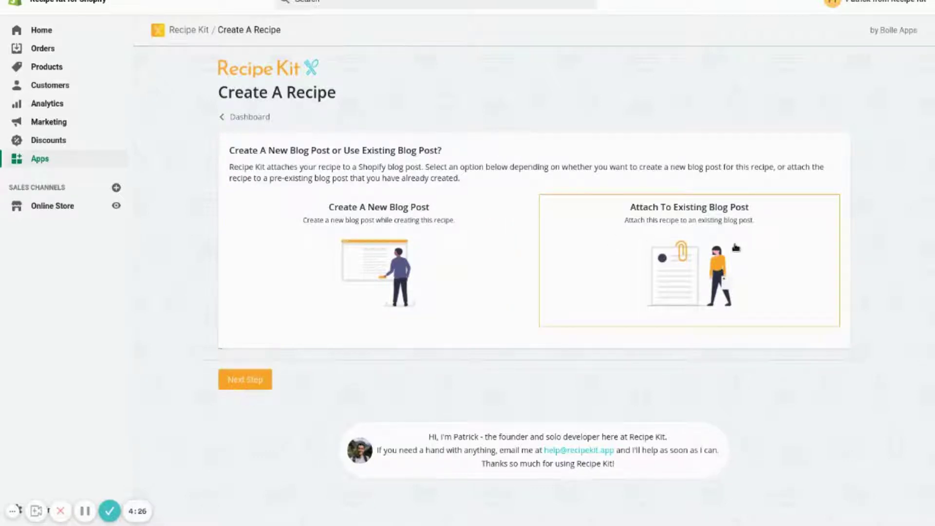
pyautogui.click(411, 244)
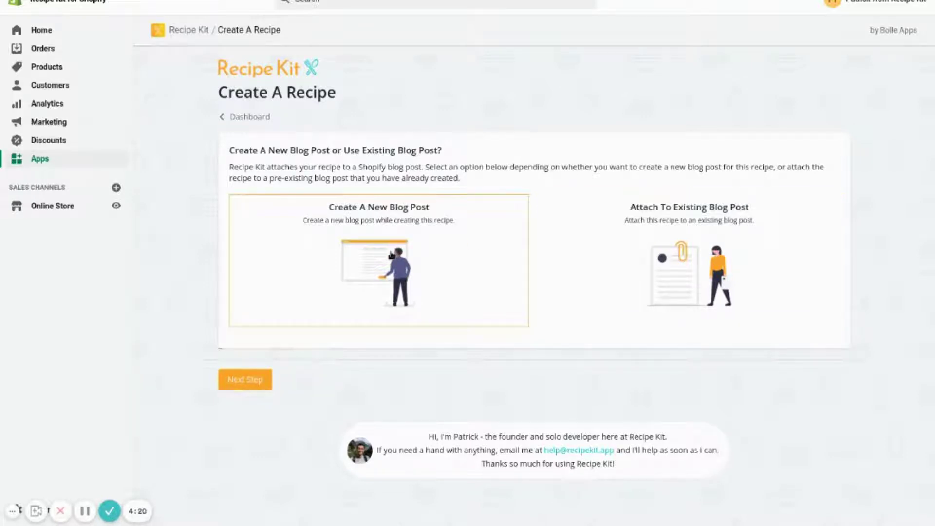
pyautogui.click(263, 374)
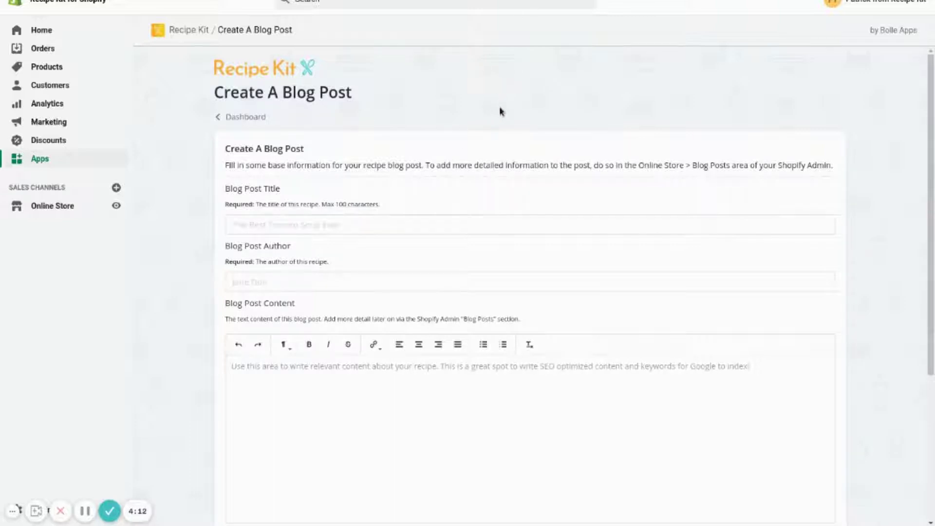
# - Set the blog post title to "My favourite roasted vegetable recipe!"
pyautogui.click(407, 220)
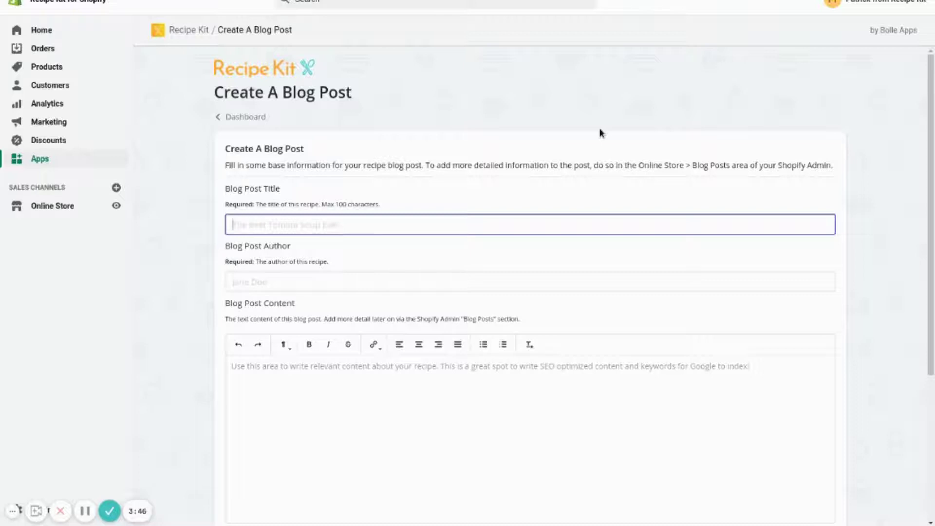
pyautogui.write('M')
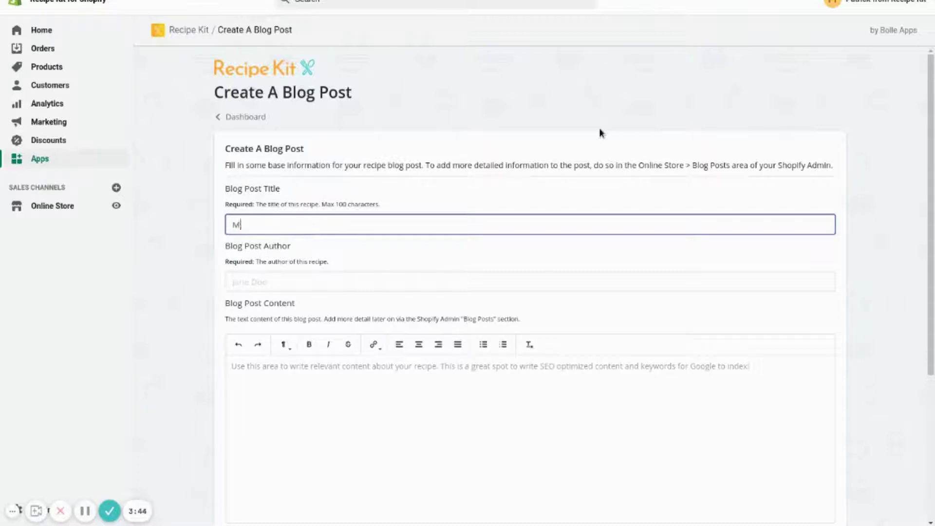
pyautogui.write('y favourite roasted vegetable')
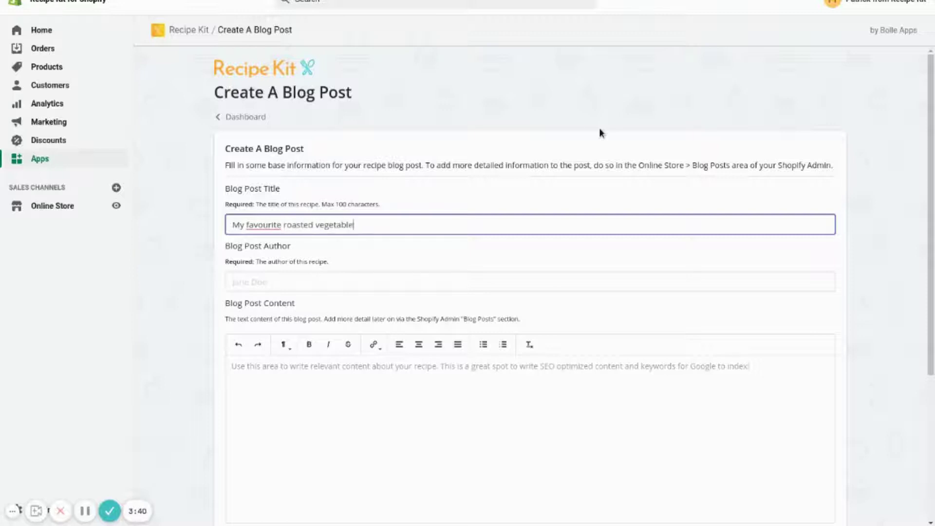
pyautogui.write(' recipe!')
pyautogui.press('Tab')
# - Fill in the blog post author's name and write "My grandma's classic recipe!" as the blog post content
pyautogui.write('P')
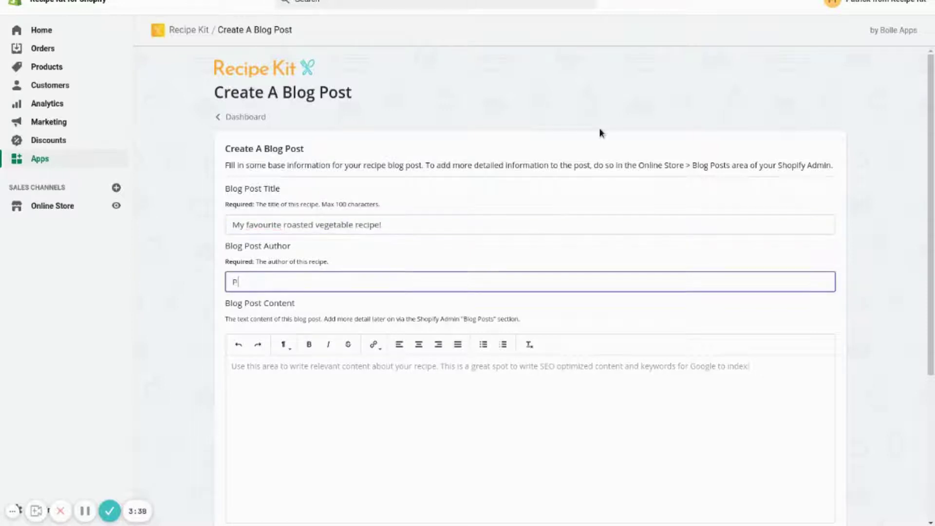
pyautogui.write('atrick from Reciop')
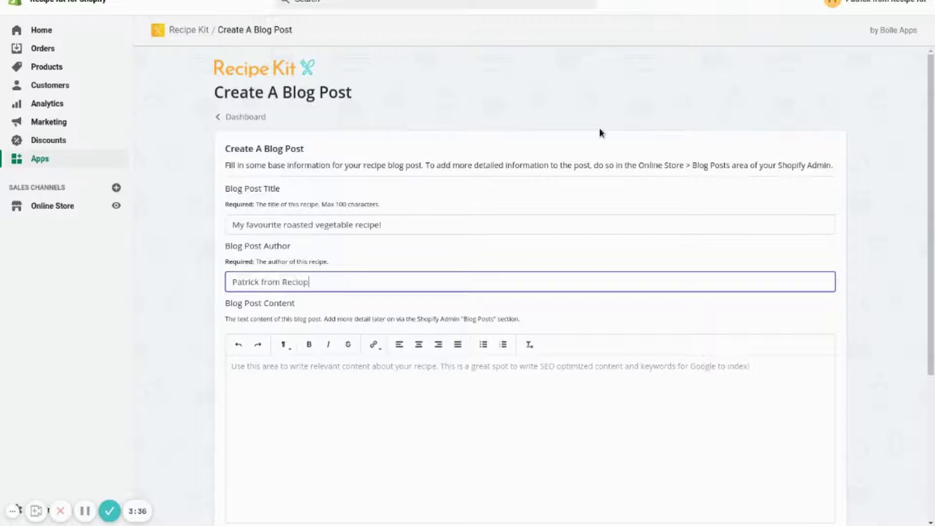
pyautogui.press('BackSpace')
pyautogui.press('BackSpace')
pyautogui.write('pe Kit')
pyautogui.press('Tab')
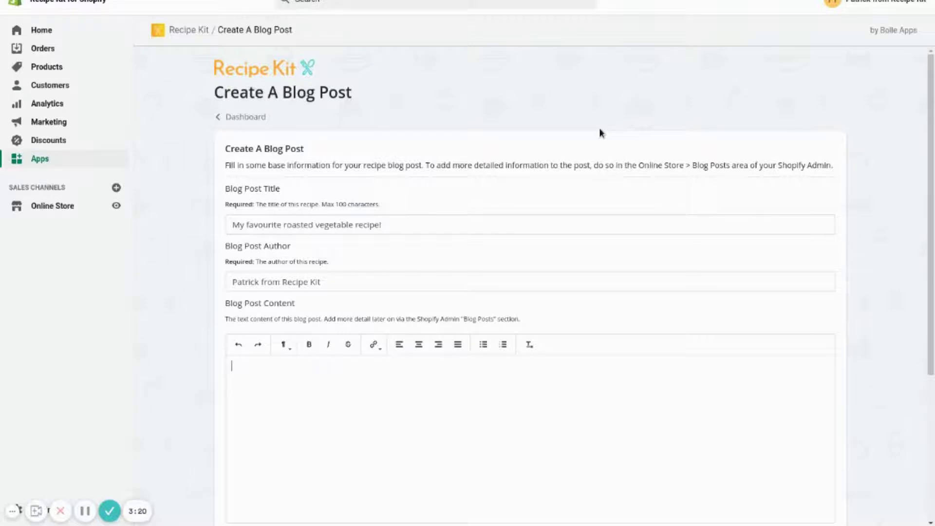
pyautogui.write("My grandma's classic recipe!")
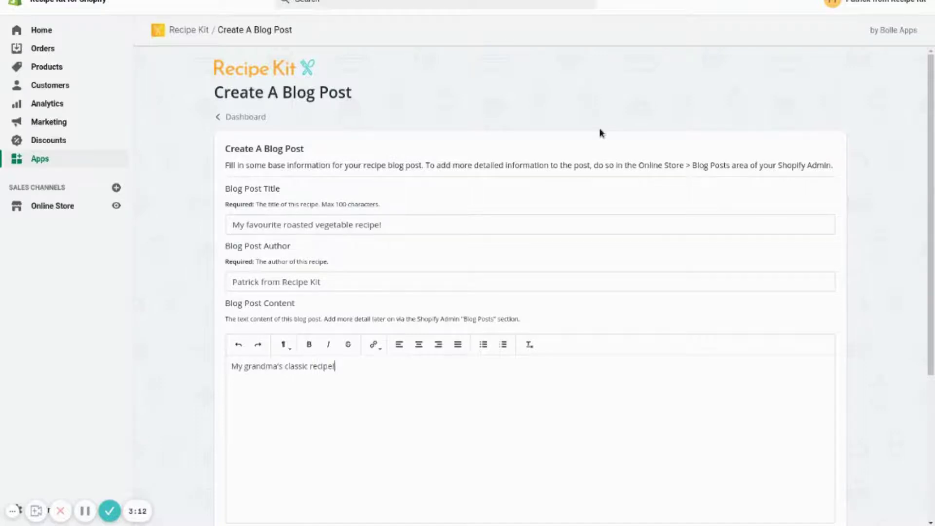
# - Assign the blog post to the Recipes category and create it
pyautogui.scroll(-4, 578, 243)
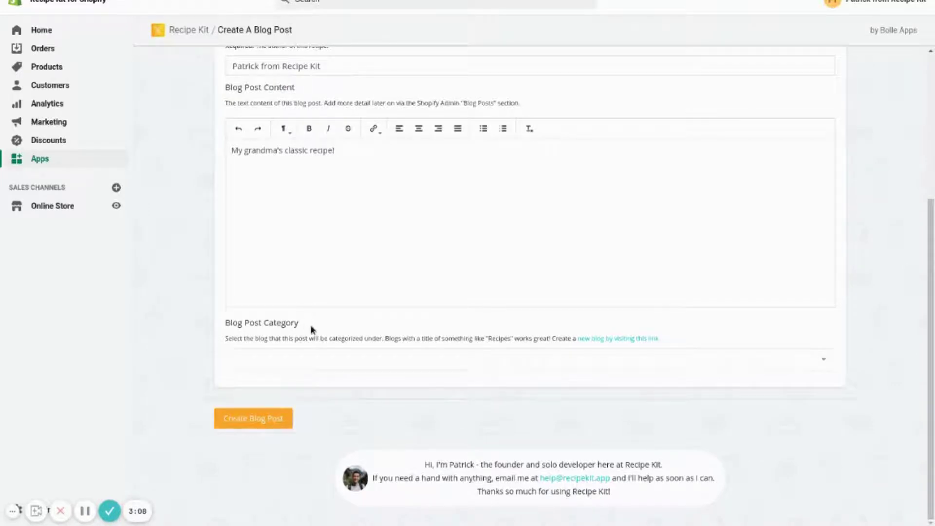
pyautogui.click(400, 359)
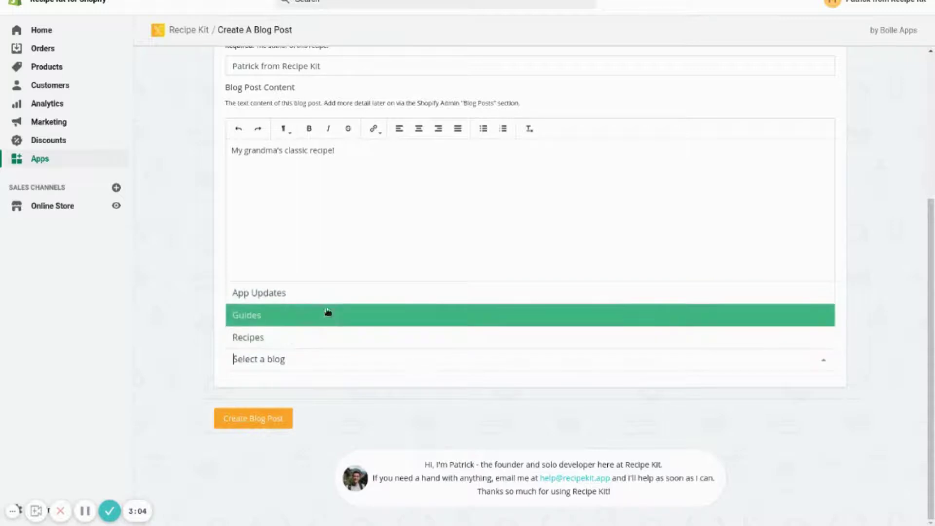
pyautogui.click(280, 338)
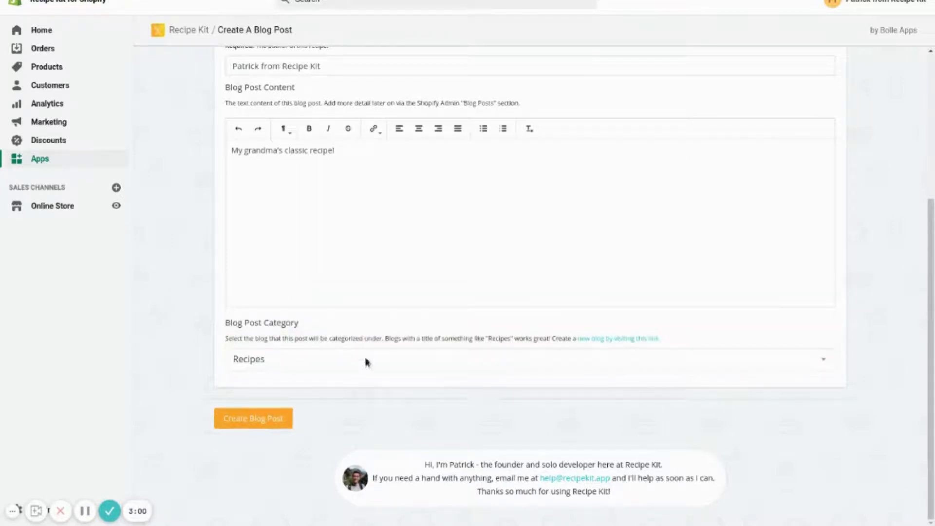
pyautogui.click(248, 420)
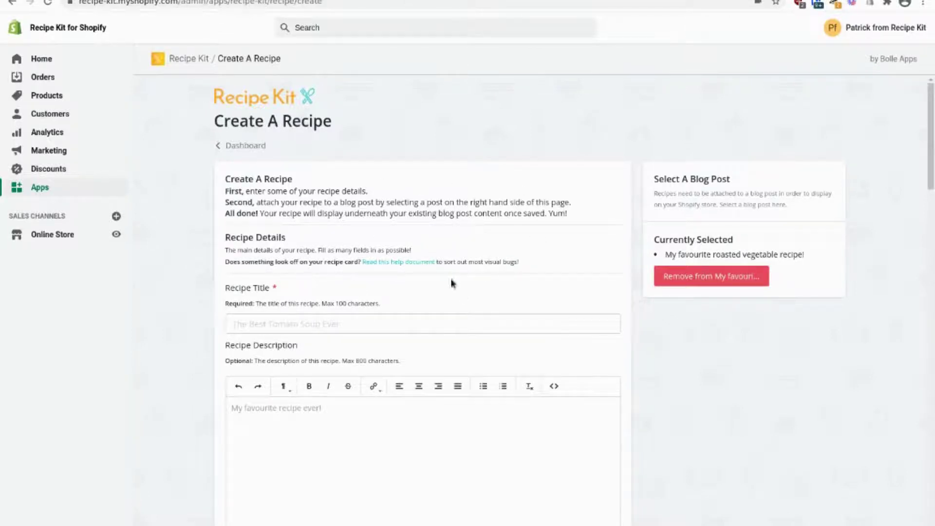
# - Enter the recipe title "Roasted Vegetables with Easy Tahini-Miso Sauce" and a description beginning "Looking for something a little different? Dip, dunk, or drizzle"
pyautogui.scroll(-3, 499, 261)
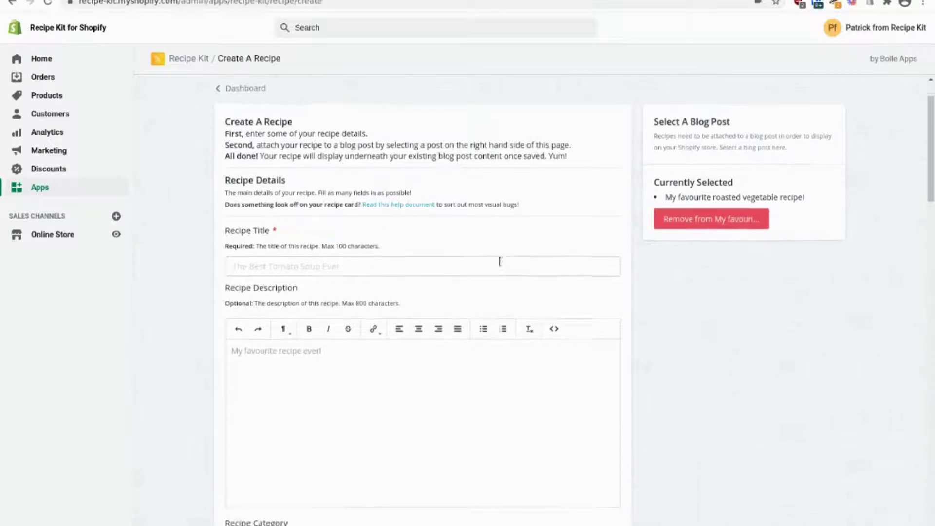
pyautogui.click(233, 206)
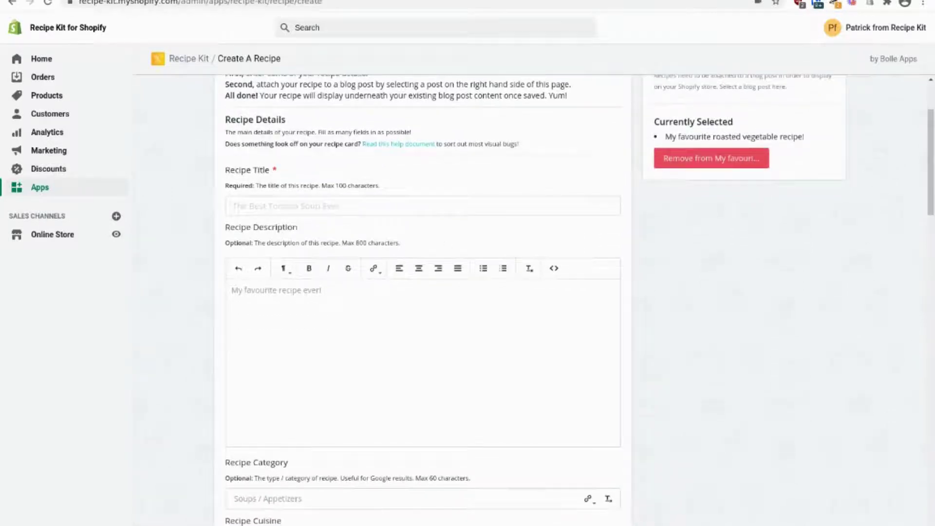
pyautogui.click(366, 207)
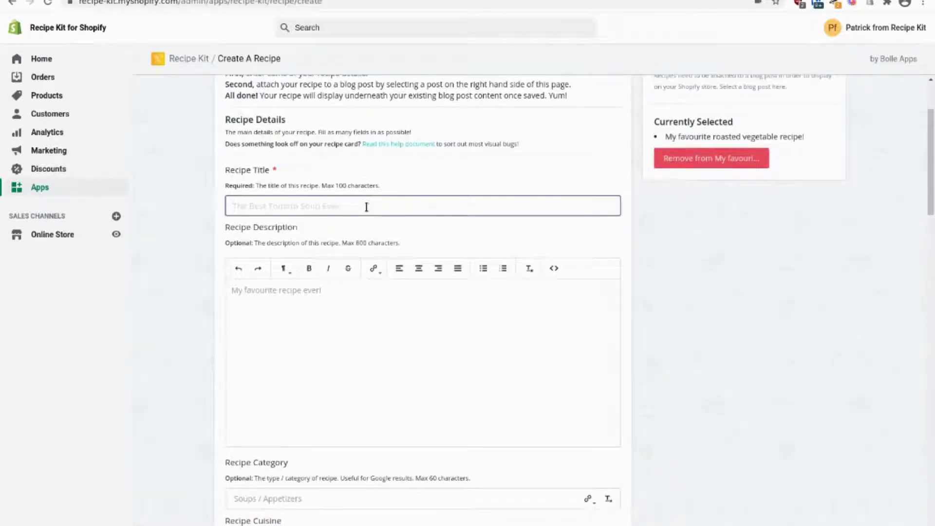
pyautogui.write('Roasted Vegetables with Easy Tahini-Miso Sauce')
pyautogui.click(409, 312)
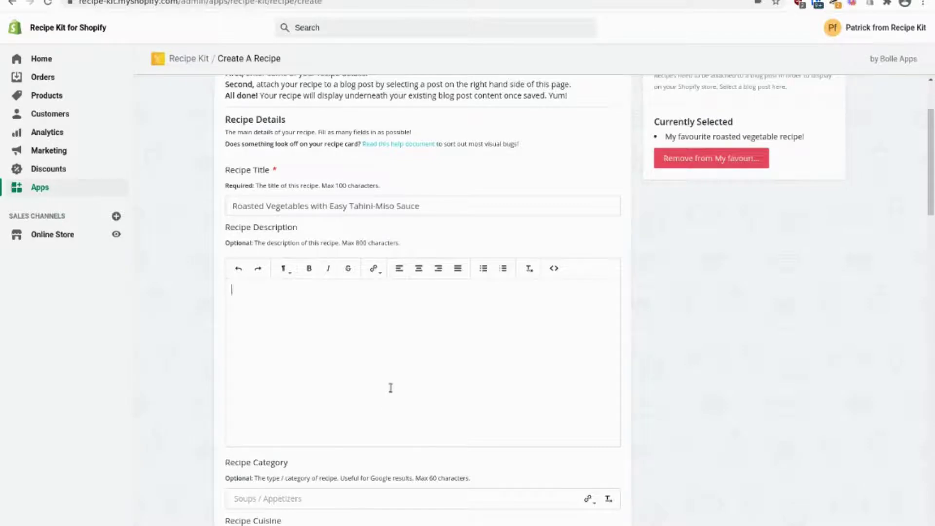
pyautogui.write('Looking for something a little different? Dip, dunk, or drizzle your way to roasted veggie happiness with this tahini-miso take on a sheet pan classic. The recipe is a Yummly original created by Edwina Clark.')
# - Set the recipe category to Dinner and the recipe cuisine to Asian
pyautogui.scroll(-2, 225, 312)
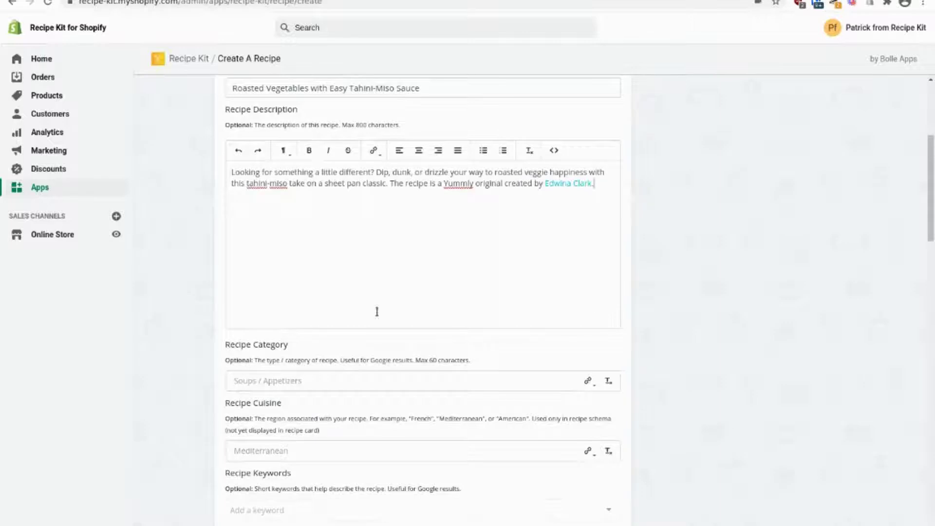
pyautogui.scroll(-2, 360, 240)
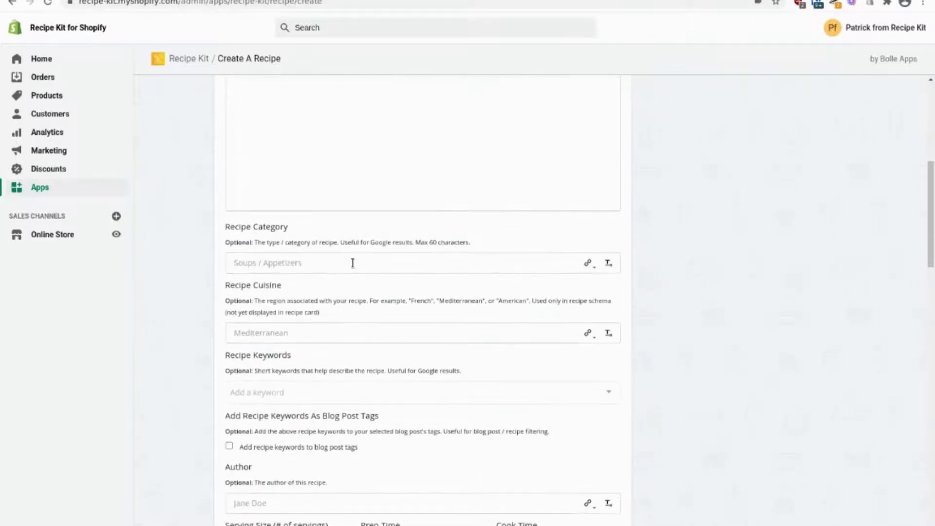
pyautogui.click(353, 263)
pyautogui.scroll(2, 662, 248)
pyautogui.scroll(-3, 664, 256)
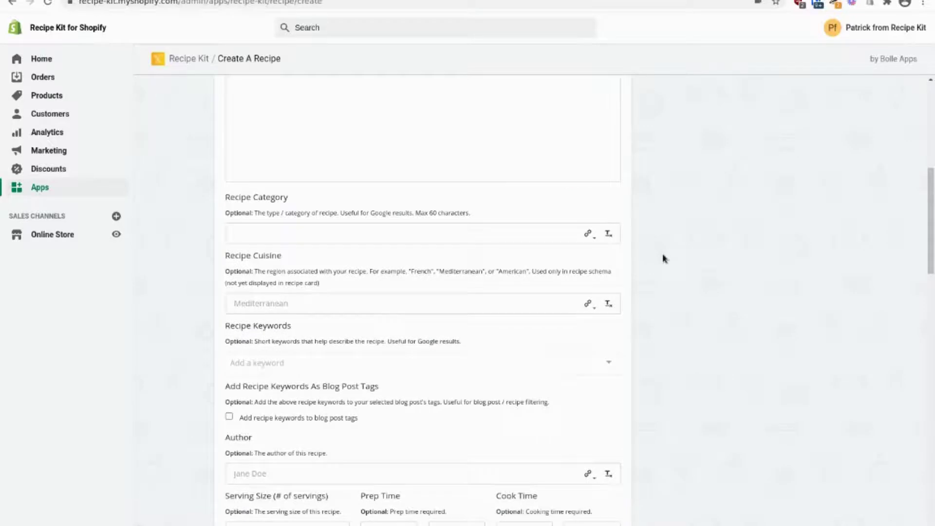
pyautogui.write('Dinner')
pyautogui.press('Tab')
pyautogui.write('Asian')
pyautogui.press('Tab')
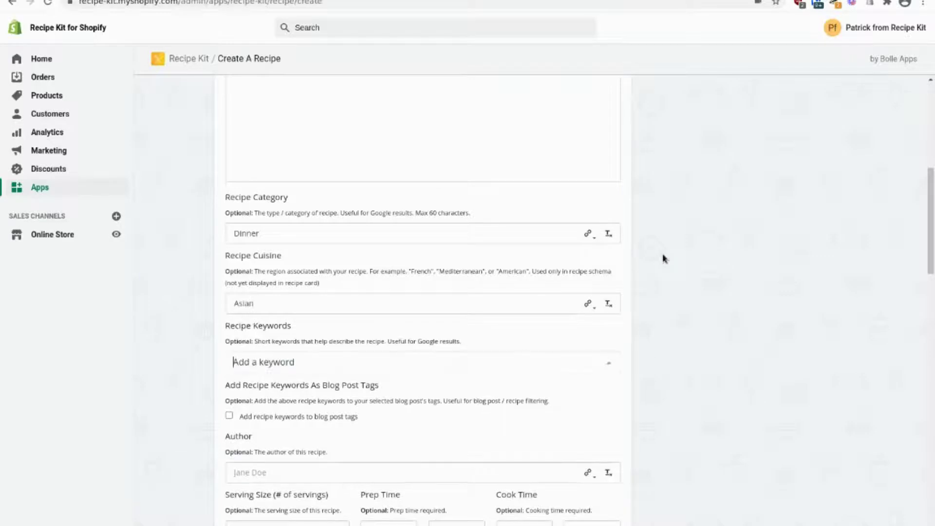
# - Add the recipe keywords "vegetarian", "miso" and "dinner plate"
pyautogui.scroll(-2, 802, 317)
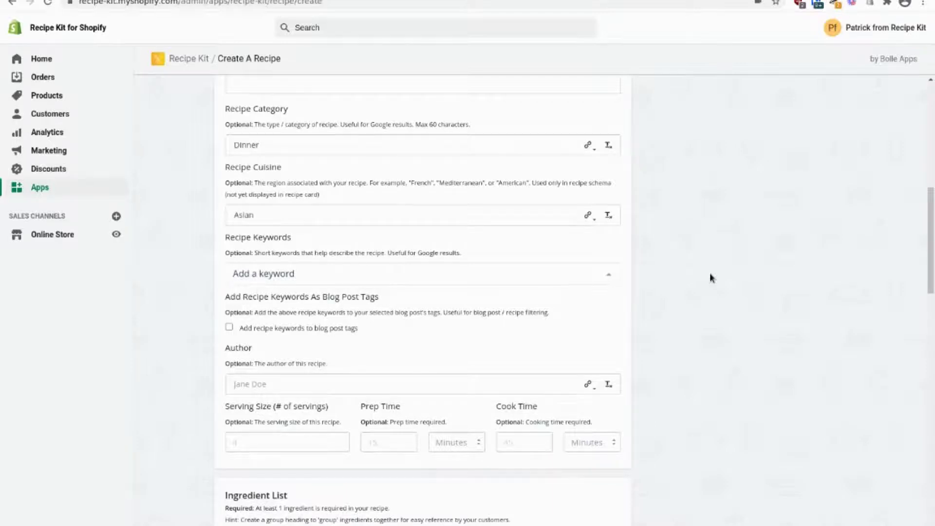
pyautogui.write('vegetari')
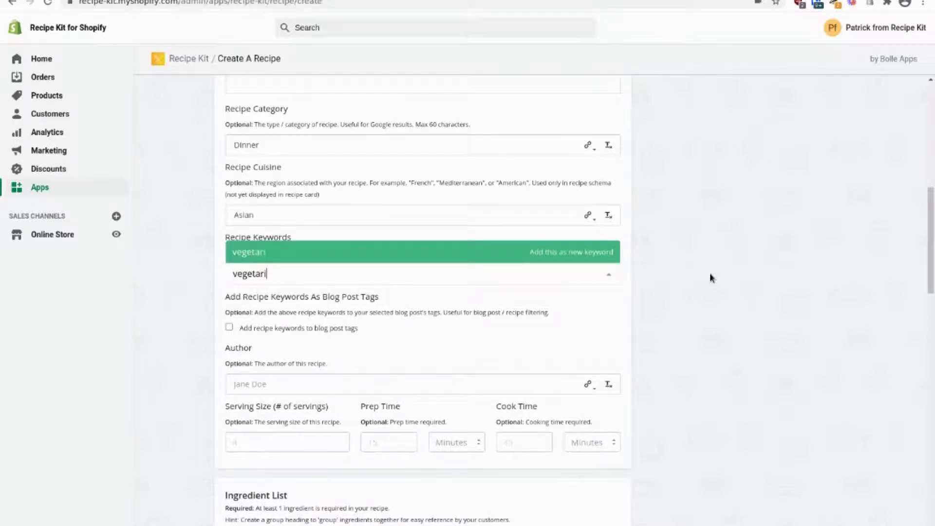
pyautogui.write('an')
pyautogui.press('Return')
pyautogui.write('main')
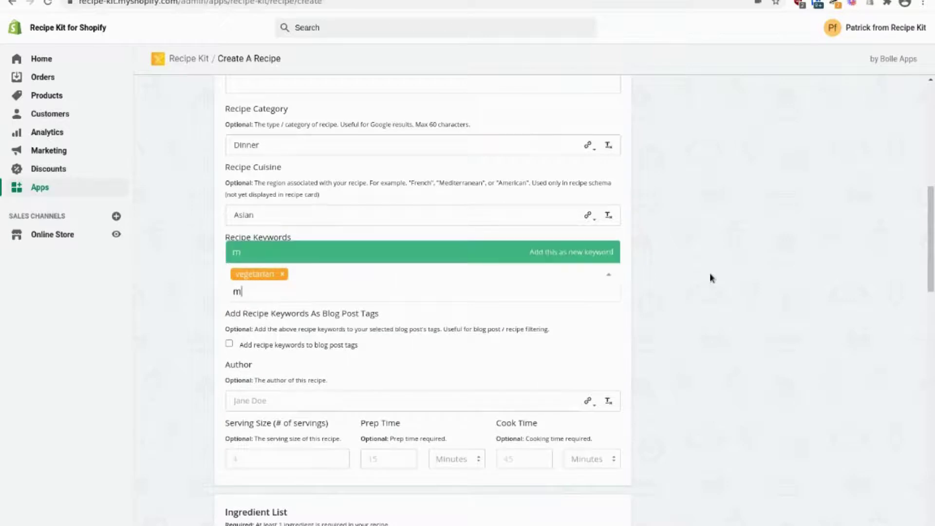
pyautogui.press('Return')
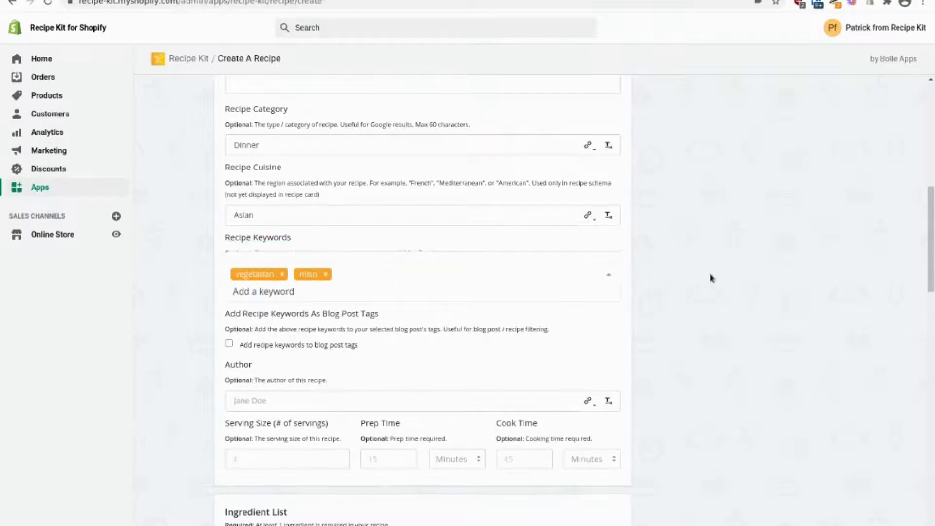
pyautogui.write('dinner plate')
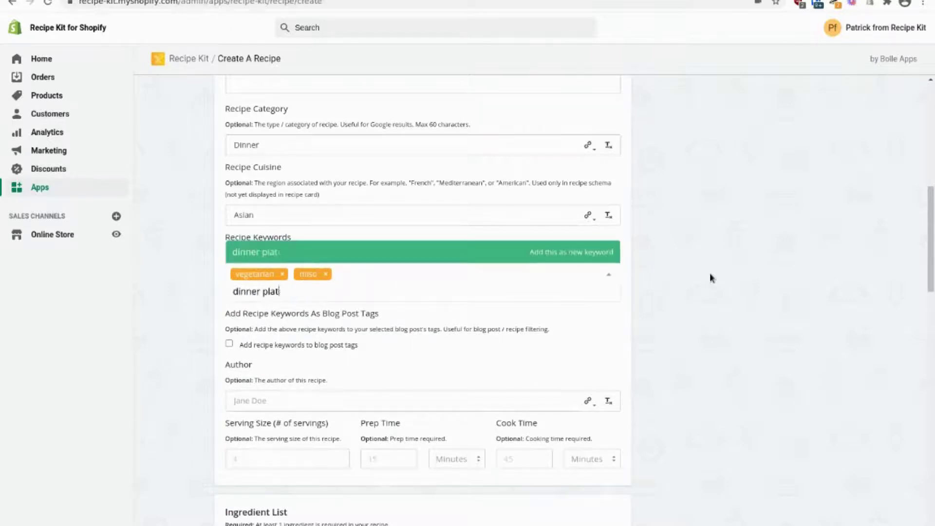
pyautogui.press('Return')
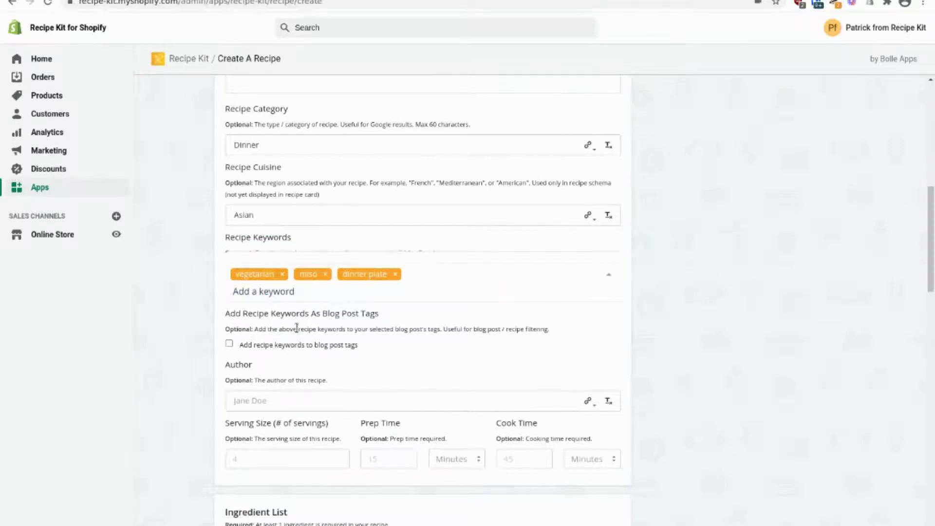
pyautogui.click(212, 329)
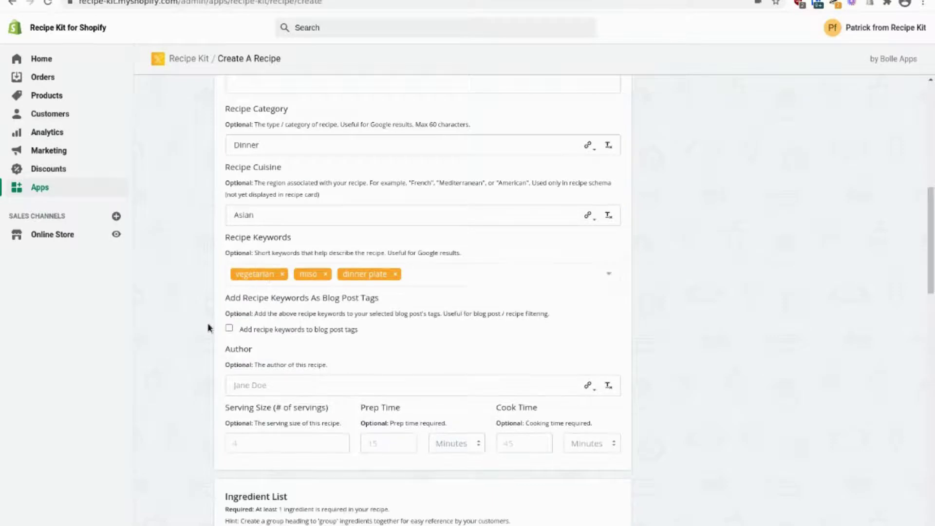
# - Enable adding the recipe keywords to the blog post tags and fill in the recipe author's name
pyautogui.click(285, 330)
pyautogui.scroll(-4, 707, 295)
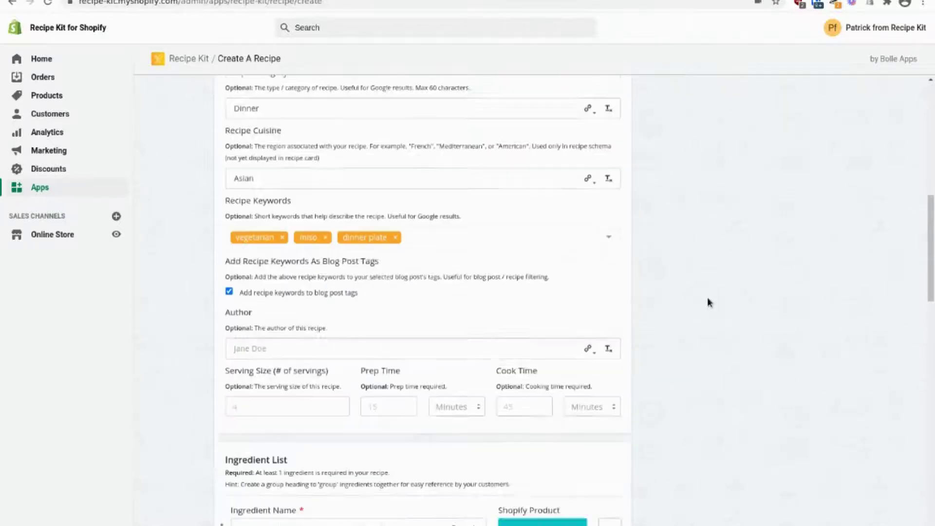
pyautogui.click(337, 217)
pyautogui.write('P')
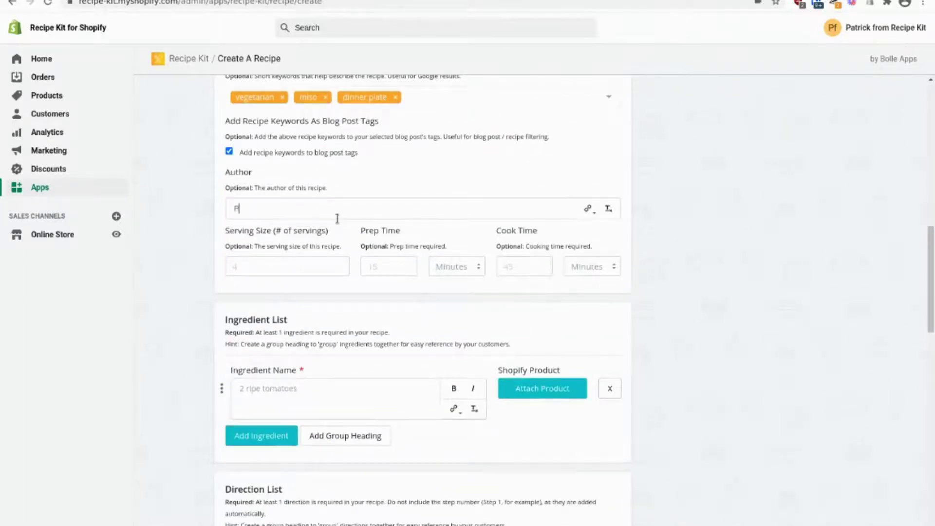
pyautogui.write('atrick from Recipe Kit')
pyautogui.press('Tab')
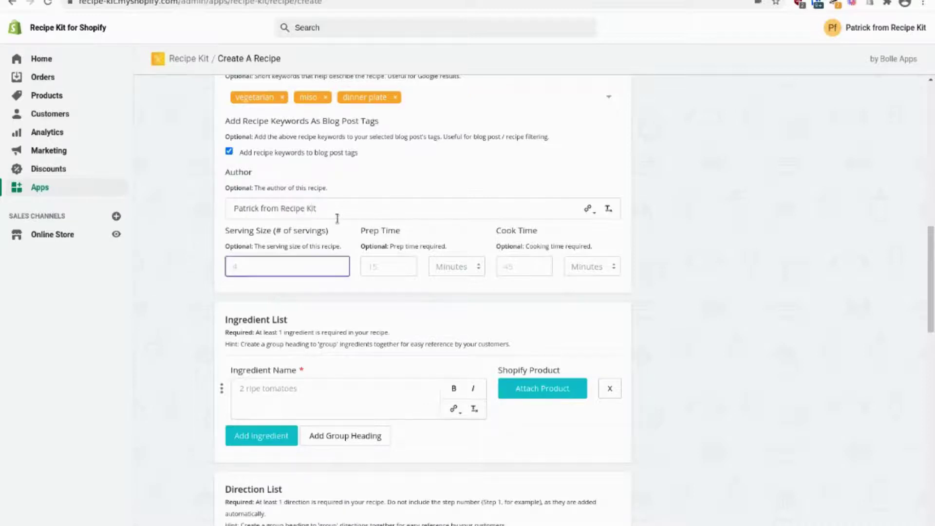
# - Set the serving size to 4, the prep time to 15 minutes and the cook time to 20 minutes
pyautogui.write('4')
pyautogui.press('Tab')
pyautogui.write('15')
pyautogui.press('Tab')
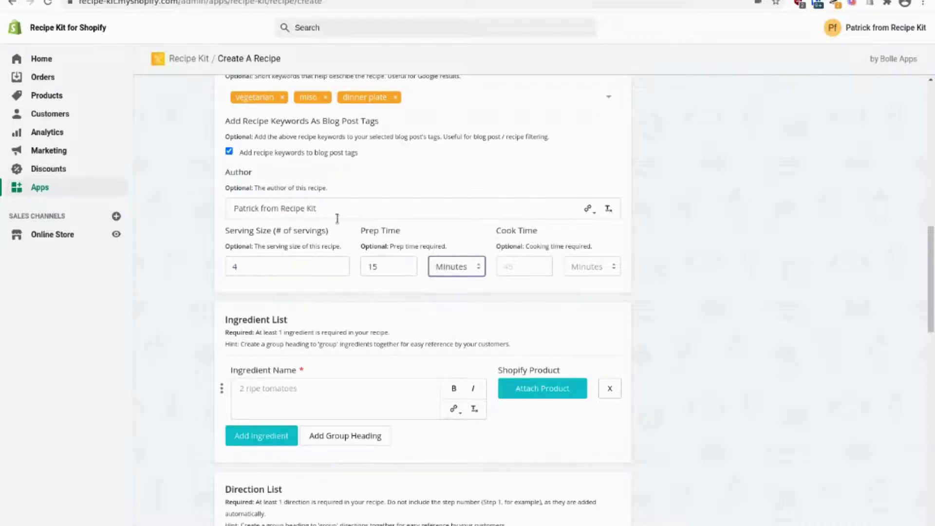
pyautogui.press('Tab')
pyautogui.write('20')
pyautogui.press('Tab')
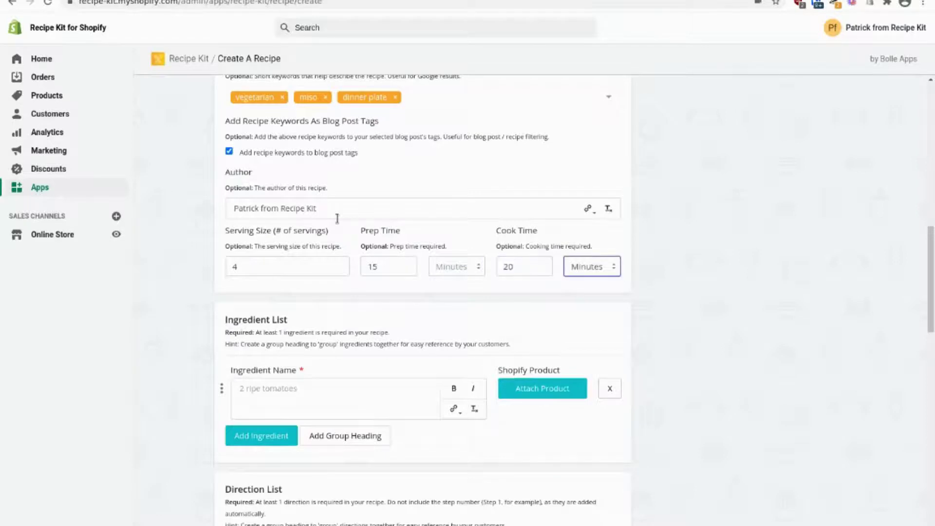
# - Enter "1 red bell pepper" as the first ingredient in the ingredient list
pyautogui.scroll(-2, 628, 363)
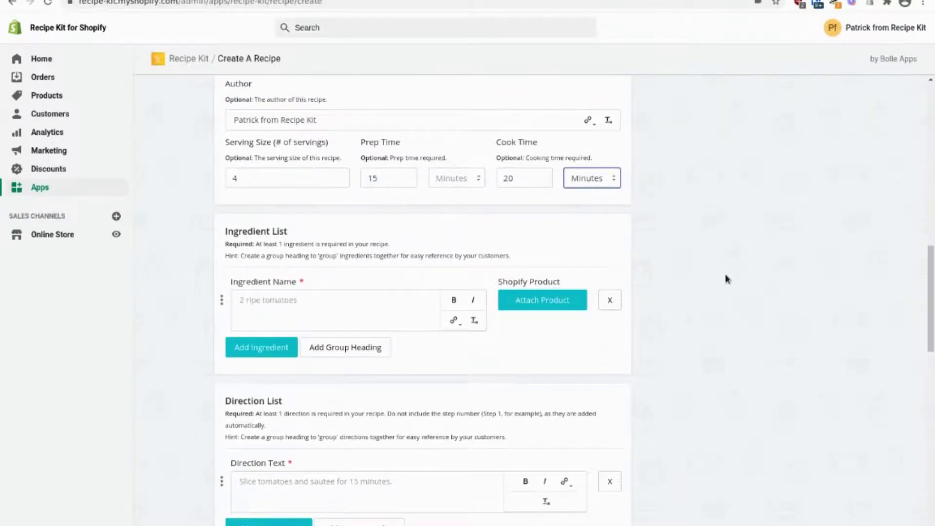
pyautogui.scroll(-2, 724, 277)
pyautogui.click(398, 215)
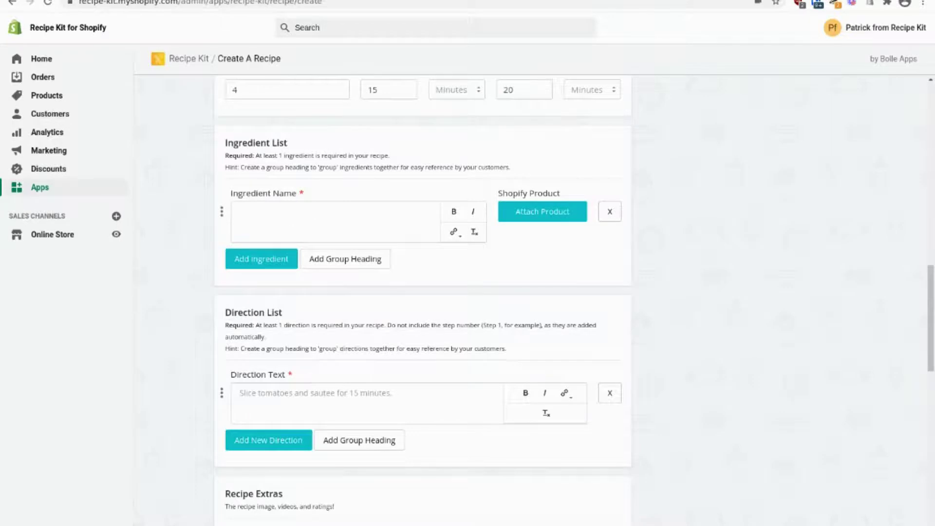
pyautogui.write('1 red bell pepper')
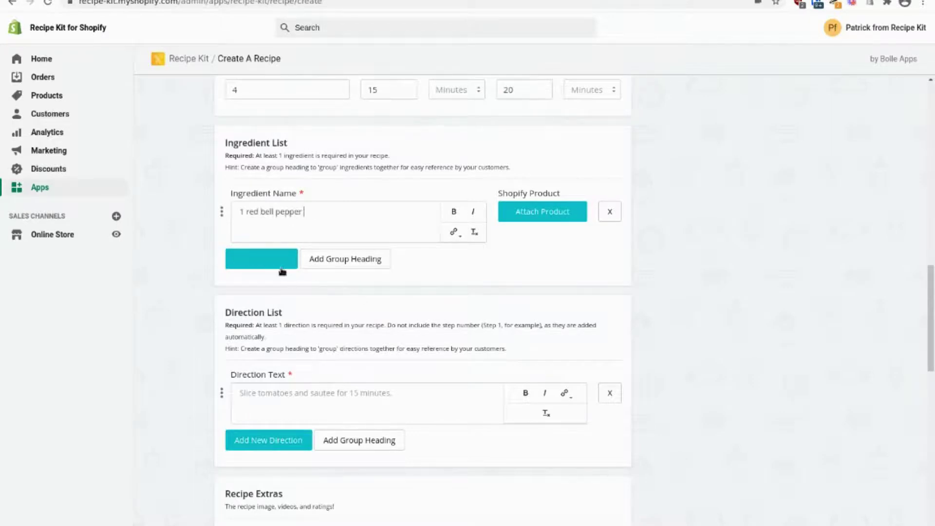
# - Add "1/2 white onion" as the second ingredient, leaving no group heading in the ingredient list
pyautogui.click(270, 268)
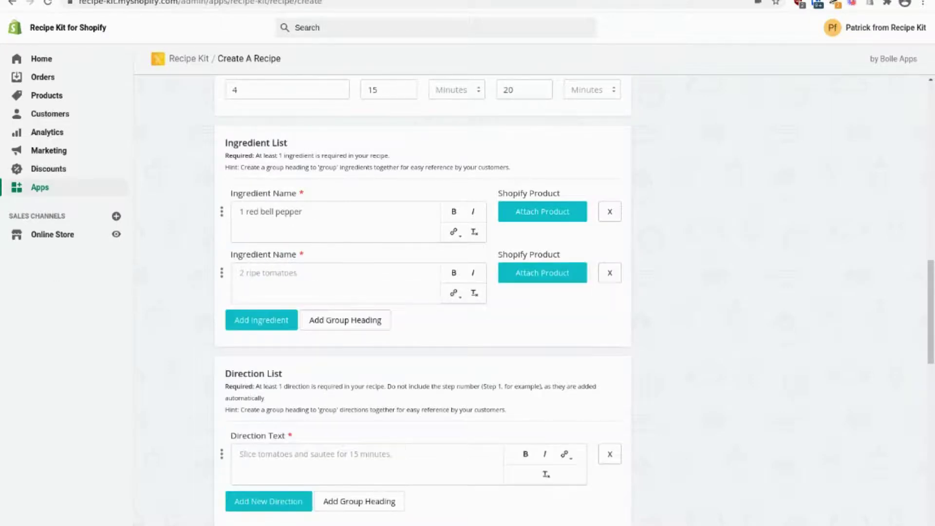
pyautogui.click(334, 320)
pyautogui.click(295, 285)
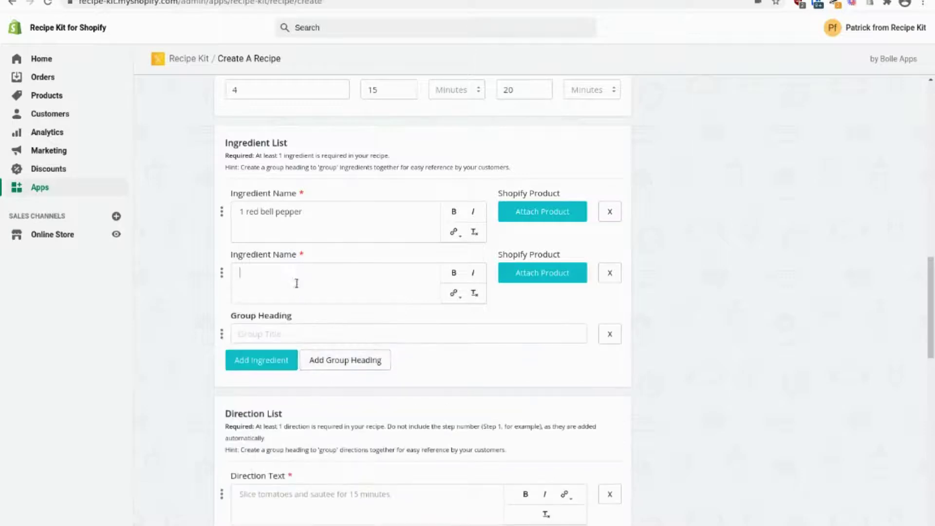
pyautogui.write('1/2 white onion')
pyautogui.click(607, 335)
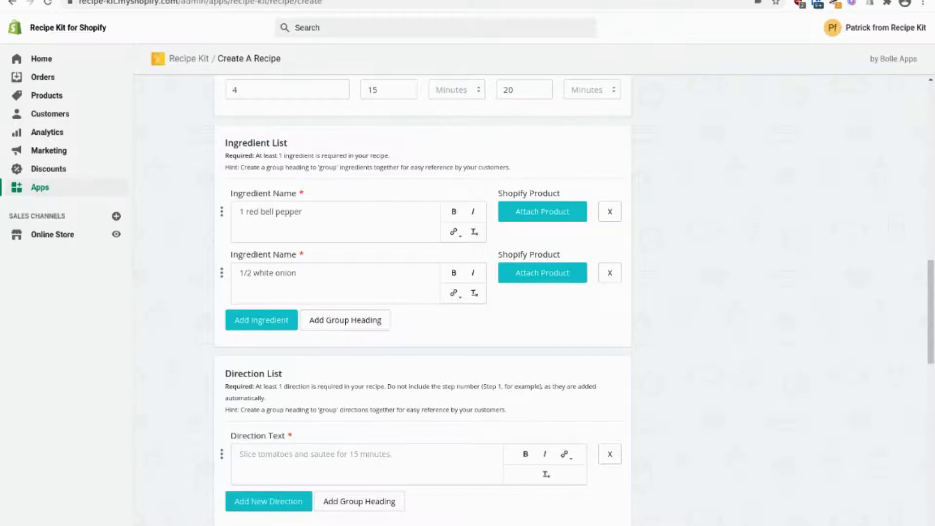
# - Add the ingredients "4 cloves garlic", "4 cups broccoli florets" and "1/4 cup tahini" to the ingredient list
pyautogui.click(292, 327)
pyautogui.click(268, 336)
pyautogui.write('4 cloves garlic')
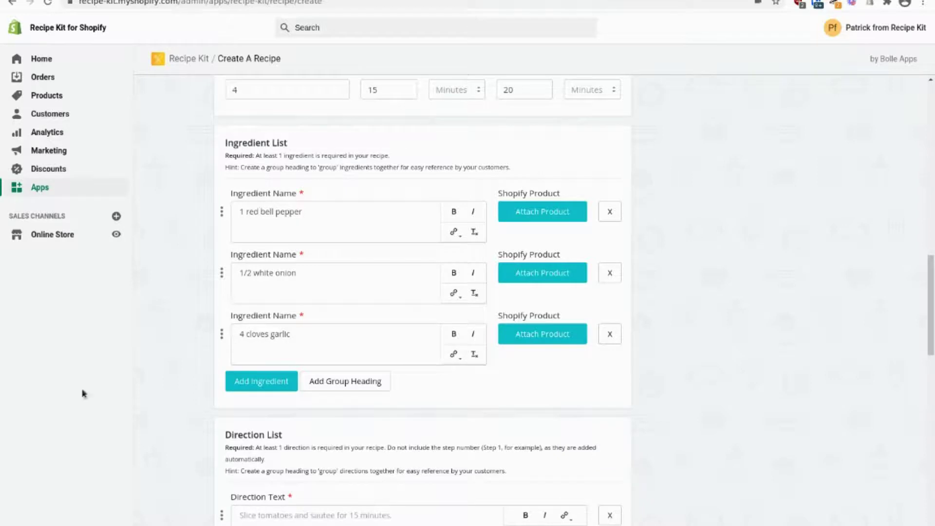
pyautogui.click(280, 381)
pyautogui.click(278, 395)
pyautogui.write('4 cups broccoli florets')
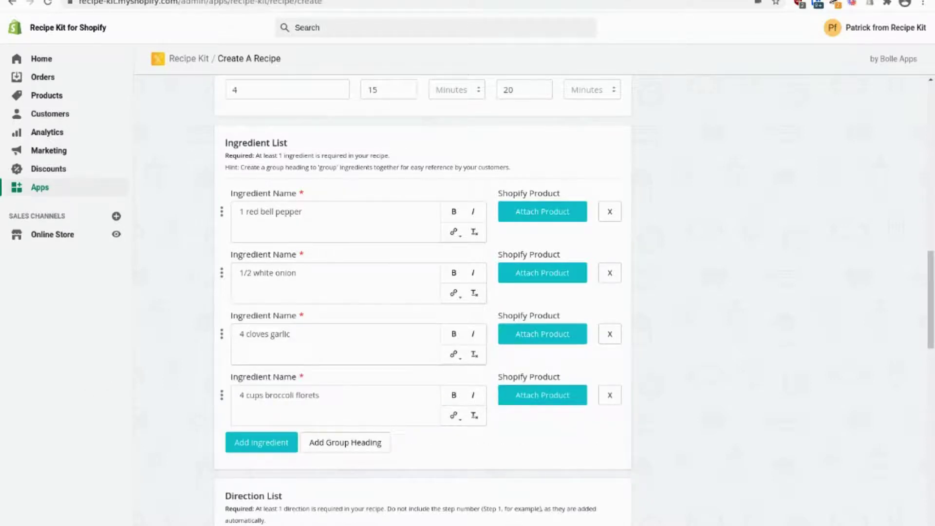
pyautogui.click(283, 449)
pyautogui.click(285, 463)
pyautogui.write('1/4 cup tahini')
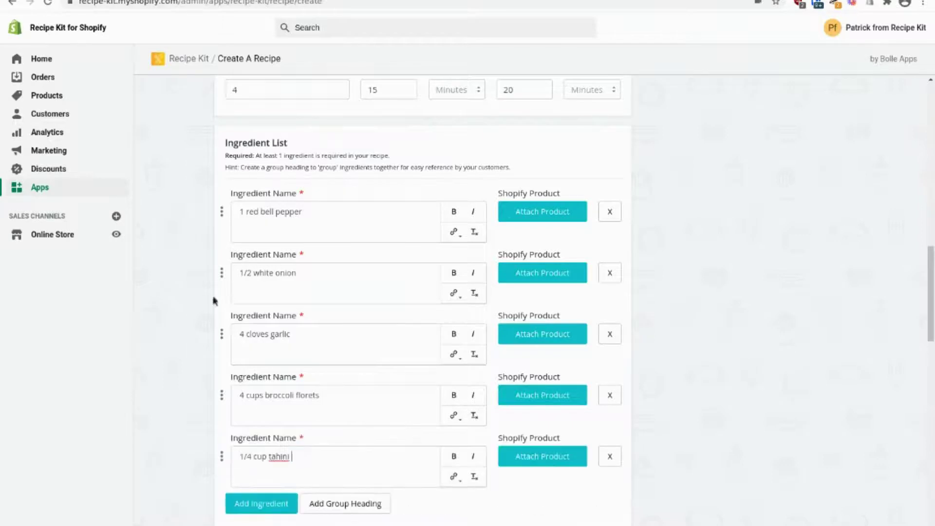
# - Attach the Shopify product "Assorted Bell Peppers (4 Pack)" to the red bell pepper ingredient
pyautogui.click(554, 213)
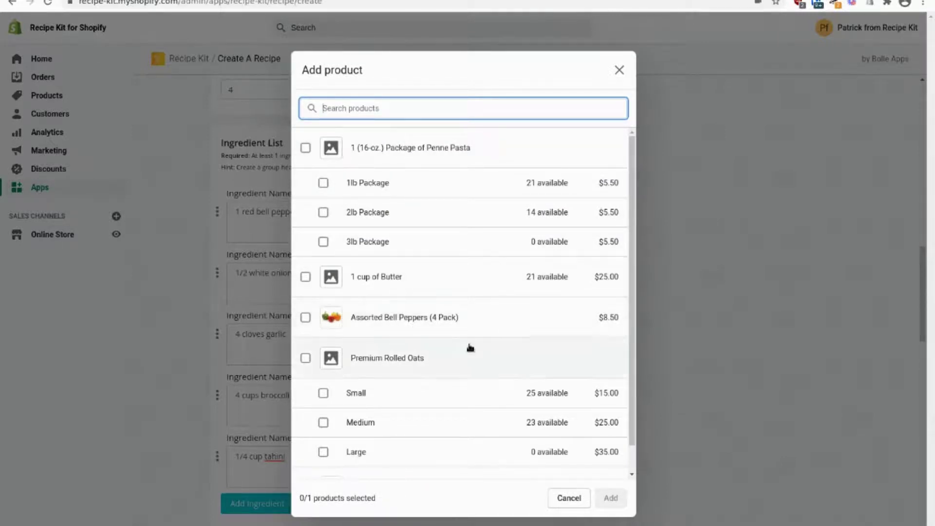
pyautogui.click(433, 325)
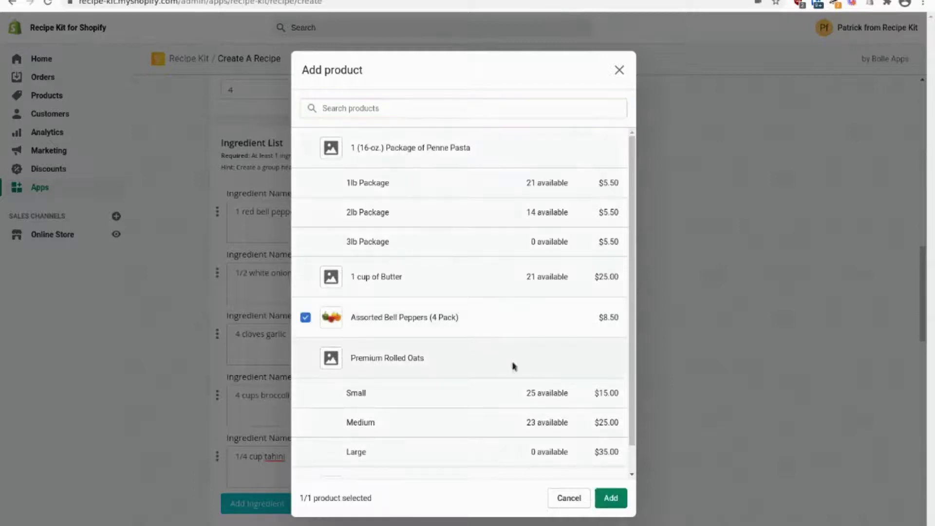
pyautogui.click(609, 498)
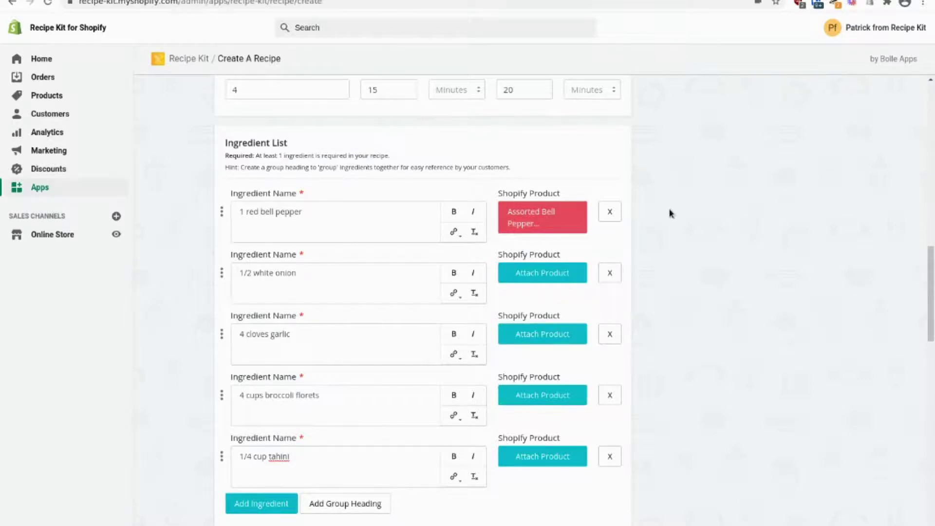
# - Enter "Preheat the oven to 425F" as the first direction of the recipe
pyautogui.scroll(-3, 667, 211)
pyautogui.scroll(-4, 401, 338)
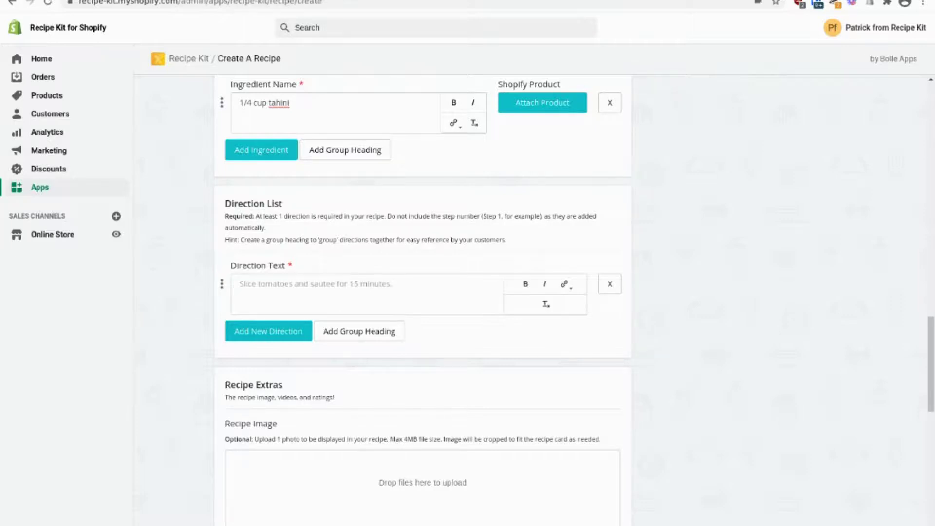
pyautogui.click(240, 285)
pyautogui.write('Preheat the oven to 425F')
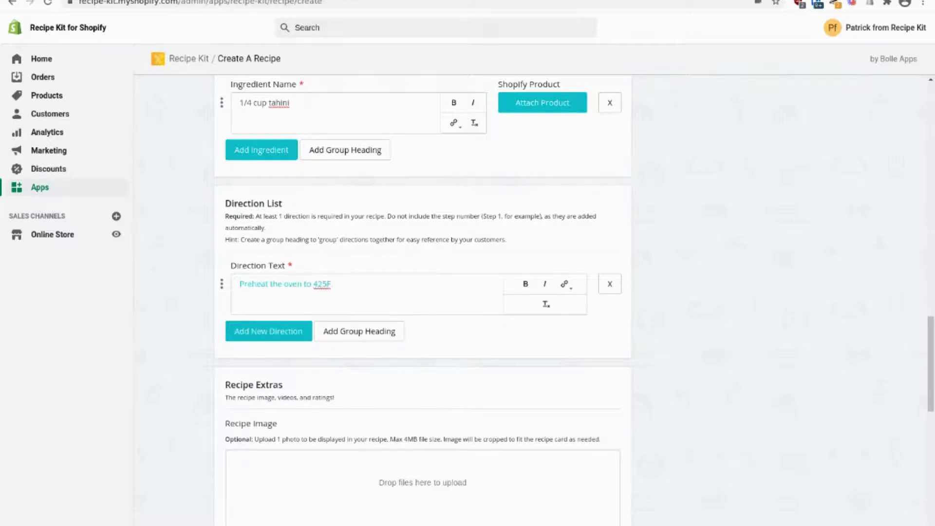
# - Add a second direction reading "Line a sheet pan with aluminum foil. Spray liberally with nonstick cooking spray."
pyautogui.click(305, 334)
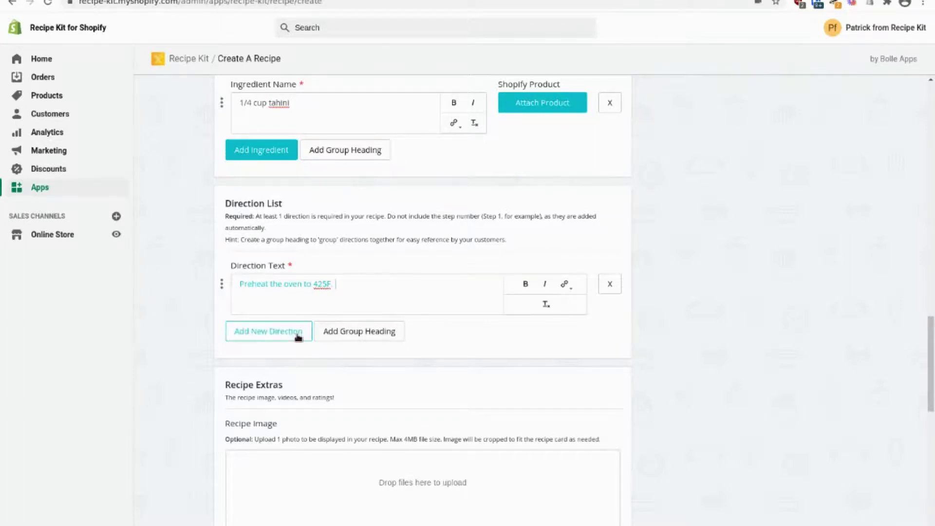
pyautogui.click(325, 345)
pyautogui.write('Line a sheet pan with aluminum foil. Spray liberally with nonstick cooking spray.')
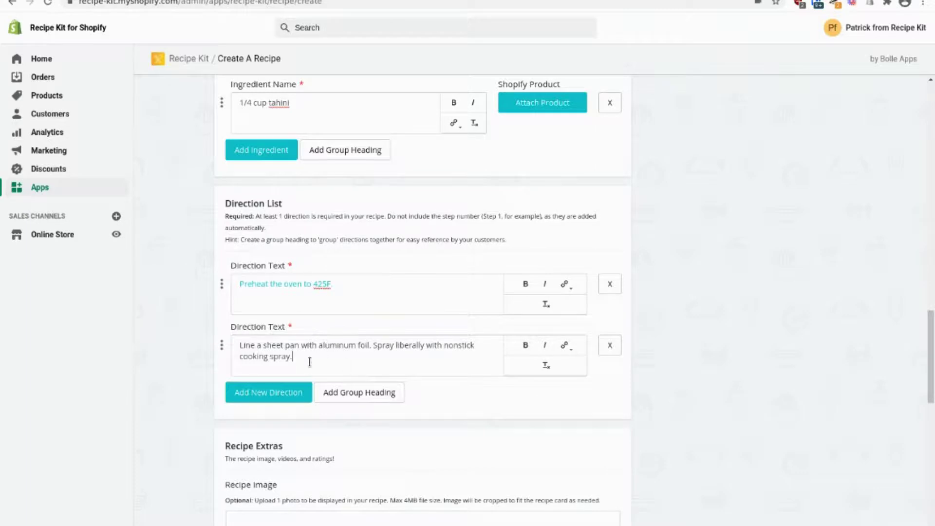
# - Add a third direction reading "Cut the bell pepper and white onion into 1/2 inch squares. Separate the onion layers for even cooking."
pyautogui.click(291, 392)
pyautogui.click(315, 404)
pyautogui.write('Cut the bell pepper and white onion into 1/2 inch squares. Separate the onion layers for even cooking.')
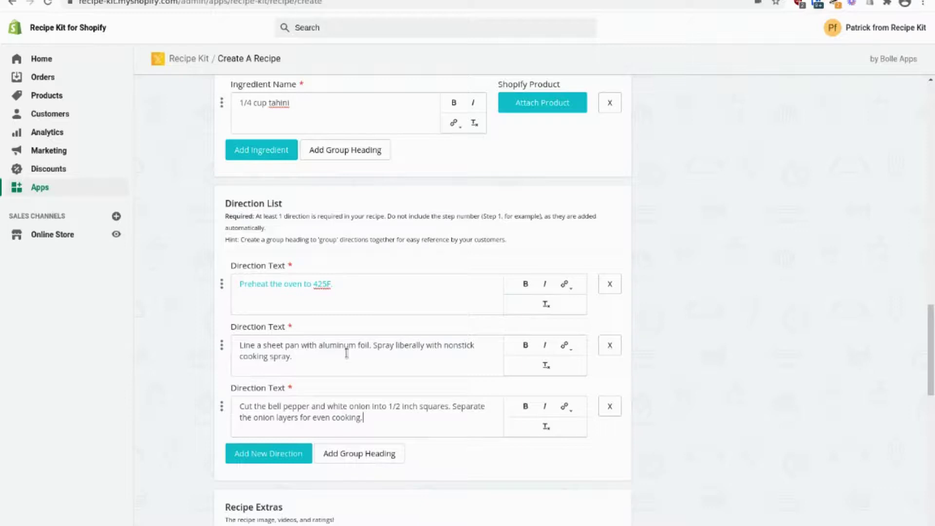
# - Replace the colored text of the first direction with plain text reading "Preheat the oven to 425°F."
pyautogui.tripleClick(346, 296)
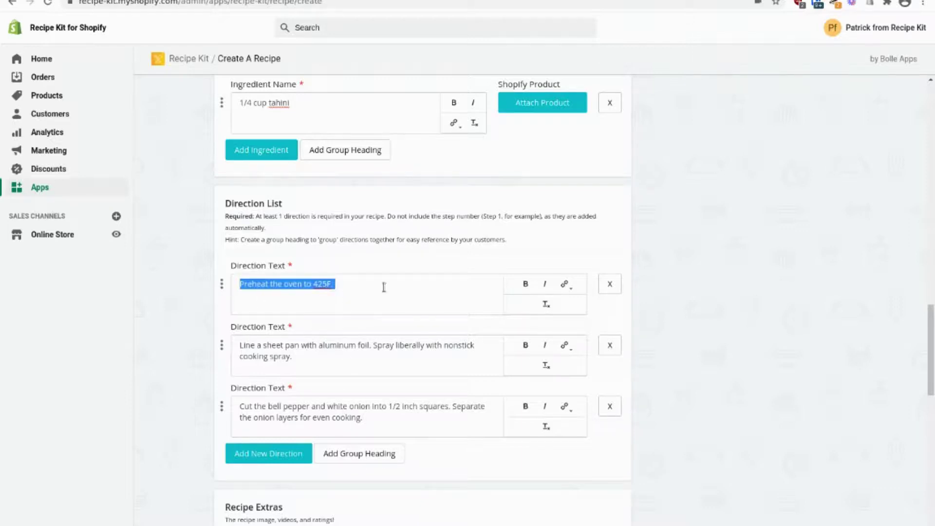
pyautogui.write('Preheat the oven to 425°F.')
# - Upload the image unnamed.jpg from the Downloads folder as the recipe image
pyautogui.scroll(-2, 299, 297)
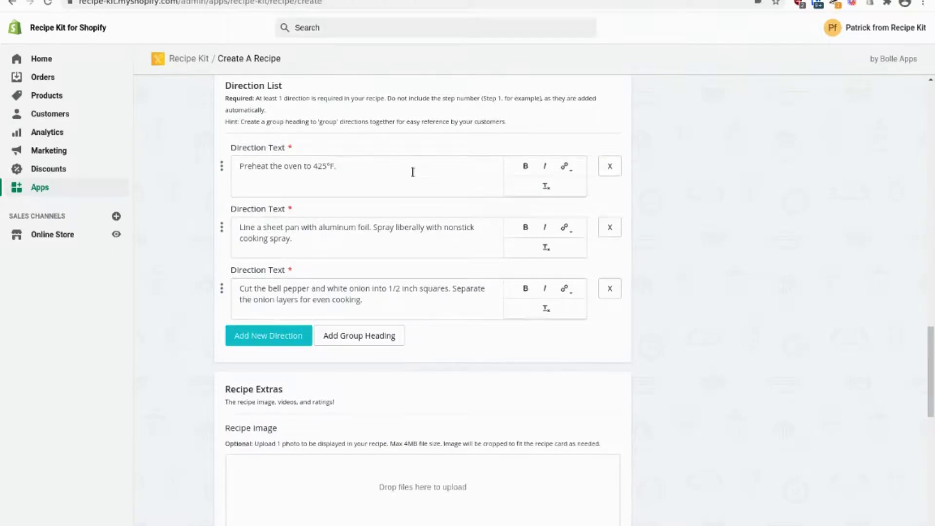
pyautogui.scroll(-3, 413, 172)
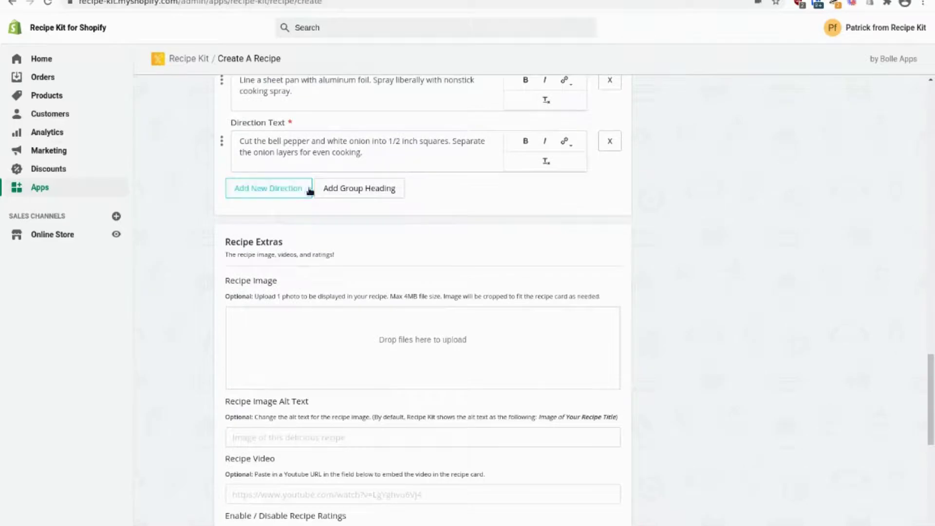
pyautogui.scroll(-2, 492, 283)
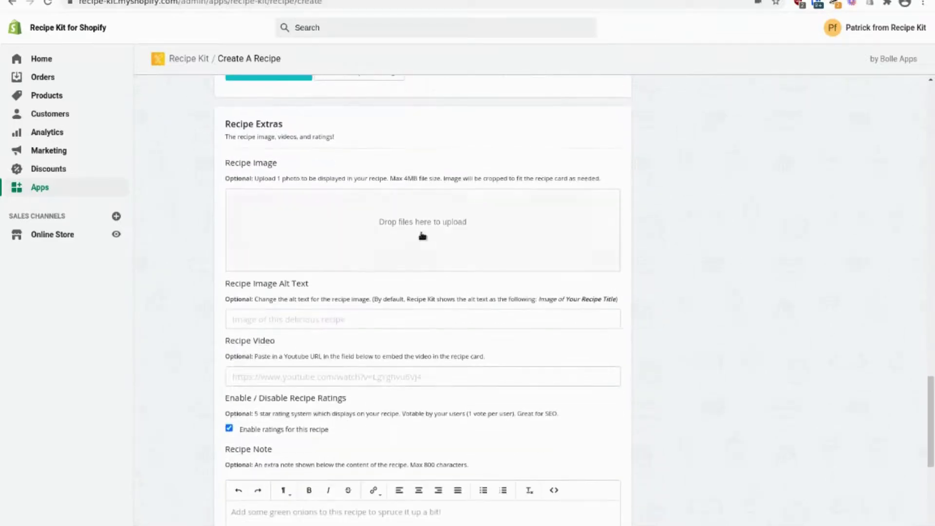
pyautogui.click(409, 235)
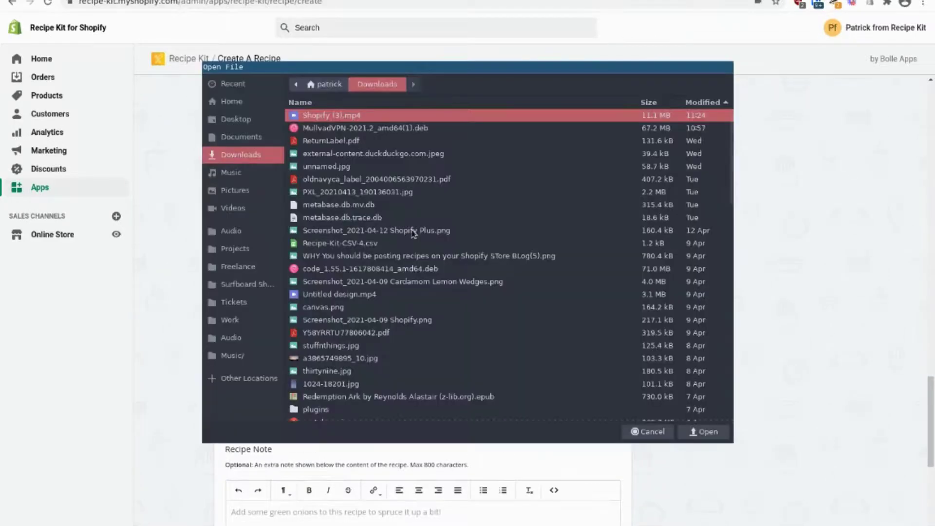
pyautogui.click(344, 156)
pyautogui.click(336, 167)
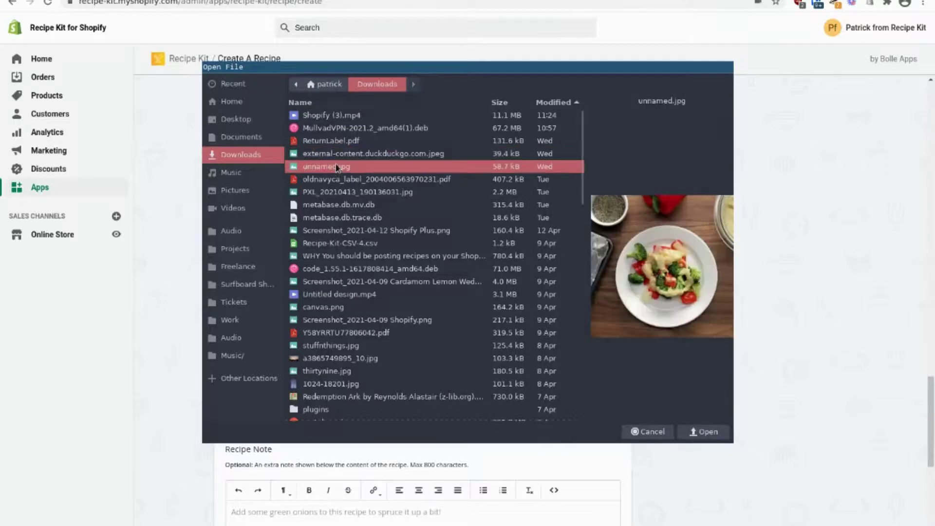
pyautogui.click(704, 431)
# - Enter "Alt text" as the alt text of the recipe image
pyautogui.scroll(-2, 733, 301)
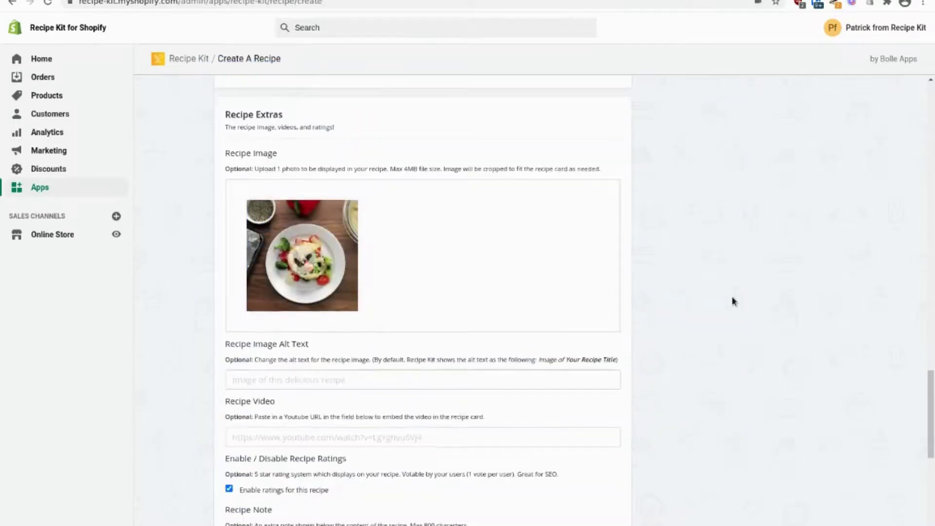
pyautogui.click(433, 279)
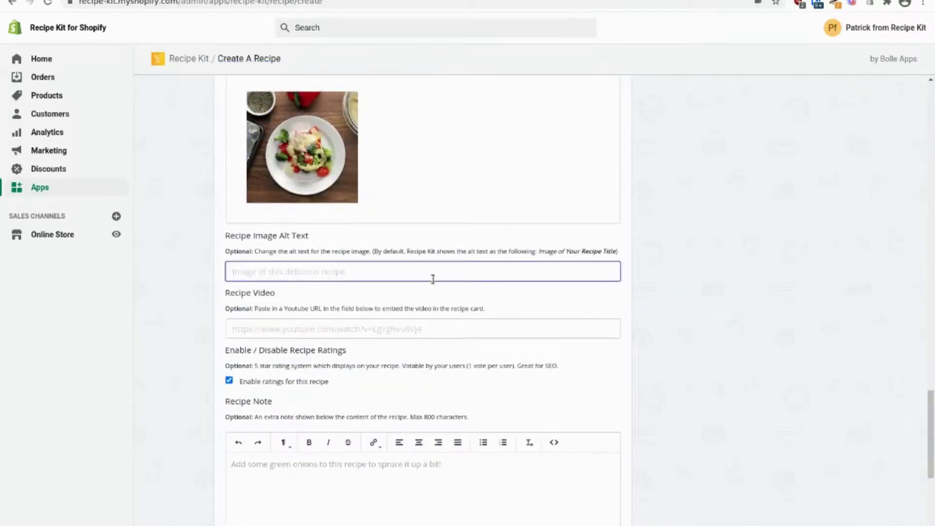
pyautogui.write('Alt text')
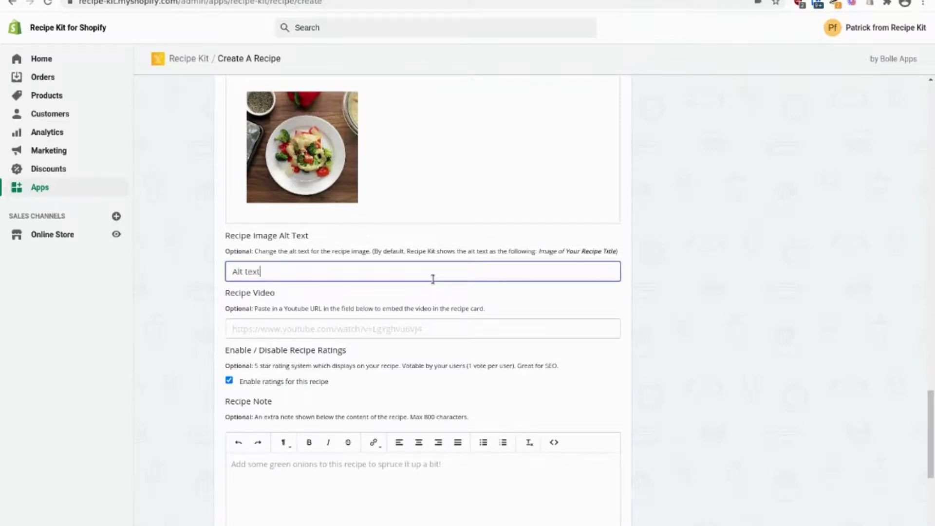
pyautogui.press('Tab')
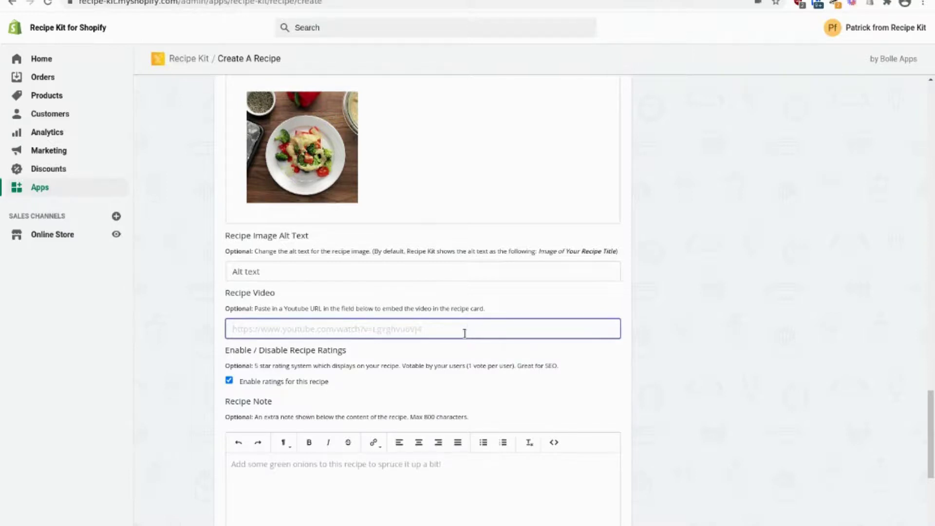
# - Set the recipe's calories to 250 and check which additional nutrition fields can be added
pyautogui.scroll(-2, 464, 333)
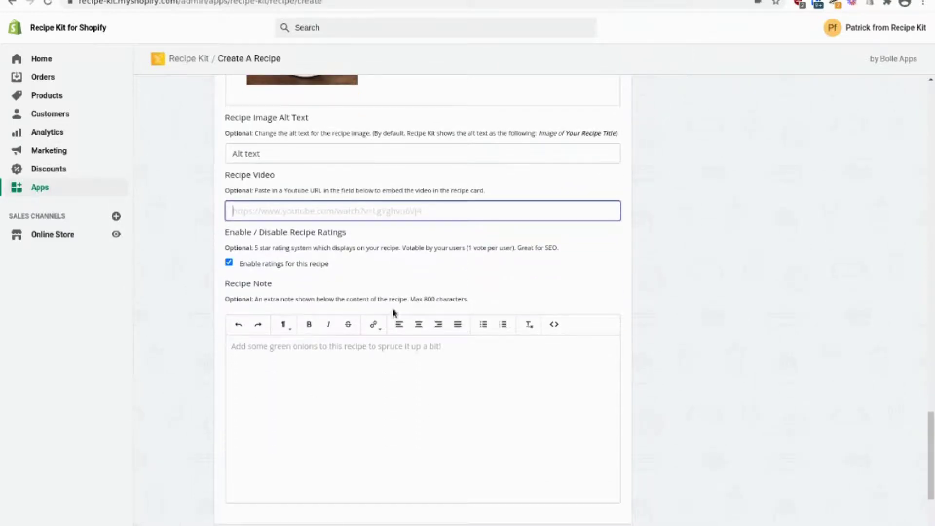
pyautogui.scroll(-1, 285, 287)
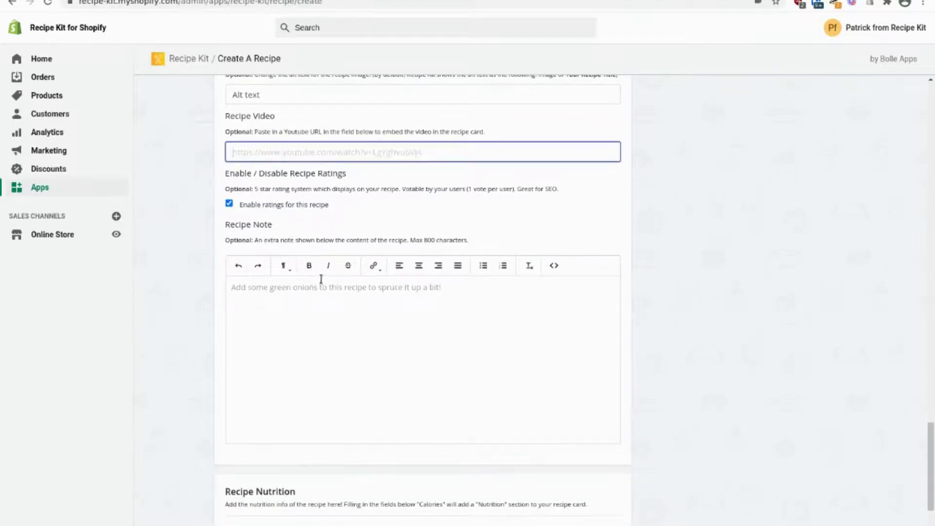
pyautogui.click(325, 317)
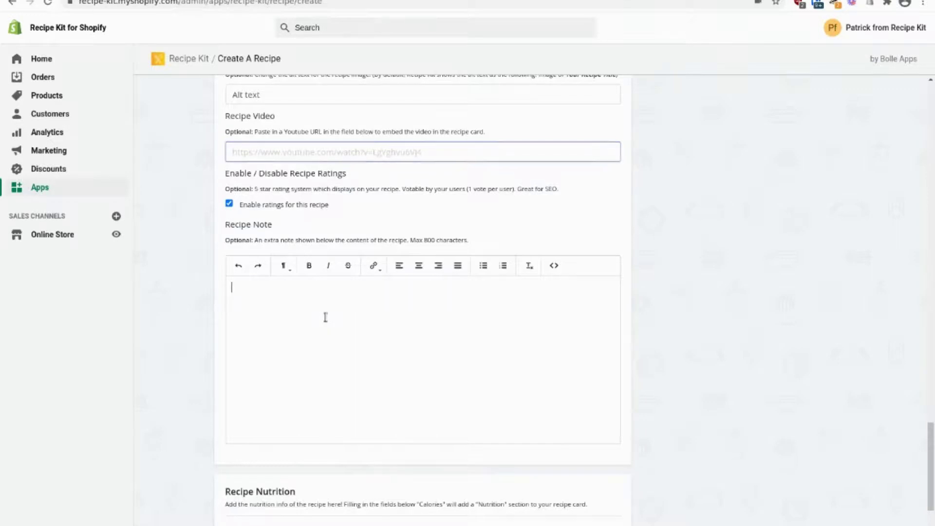
pyautogui.scroll(-3, 610, 309)
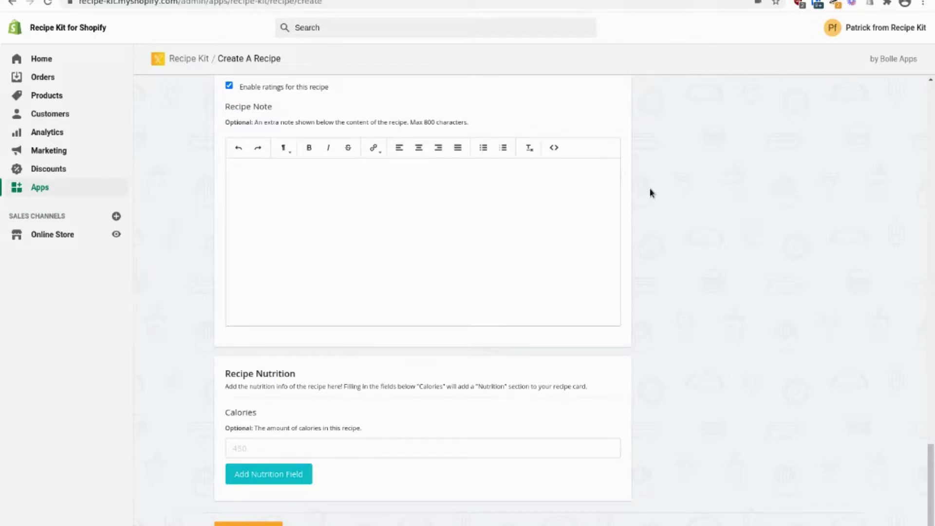
pyautogui.scroll(-2, 647, 244)
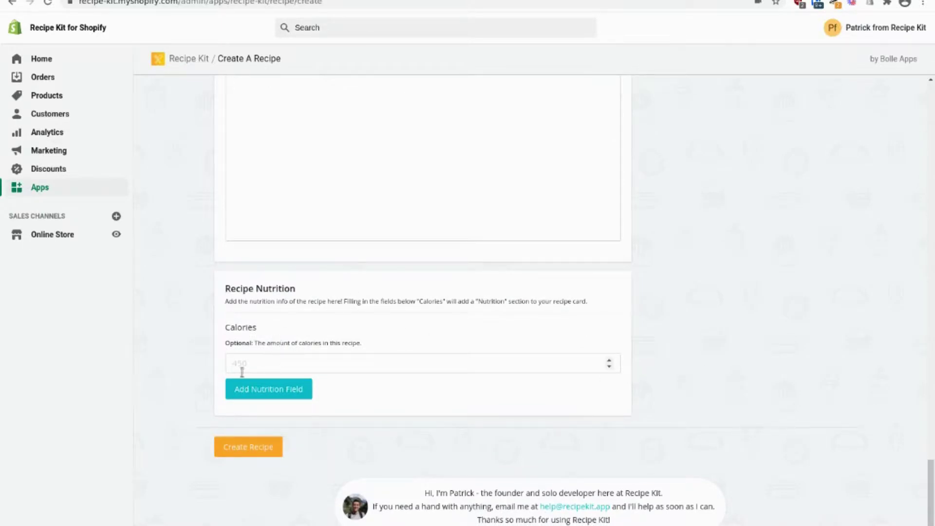
pyautogui.click(263, 360)
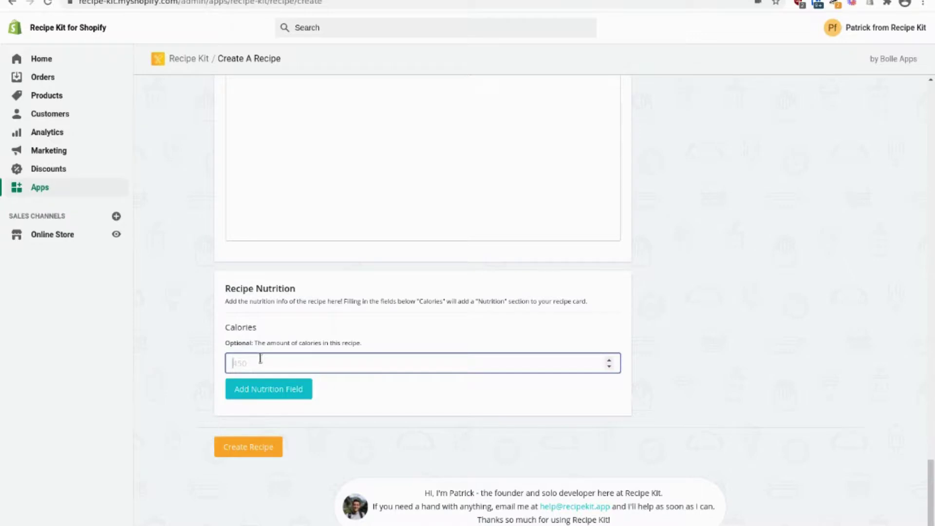
pyautogui.write('250')
pyautogui.click(268, 390)
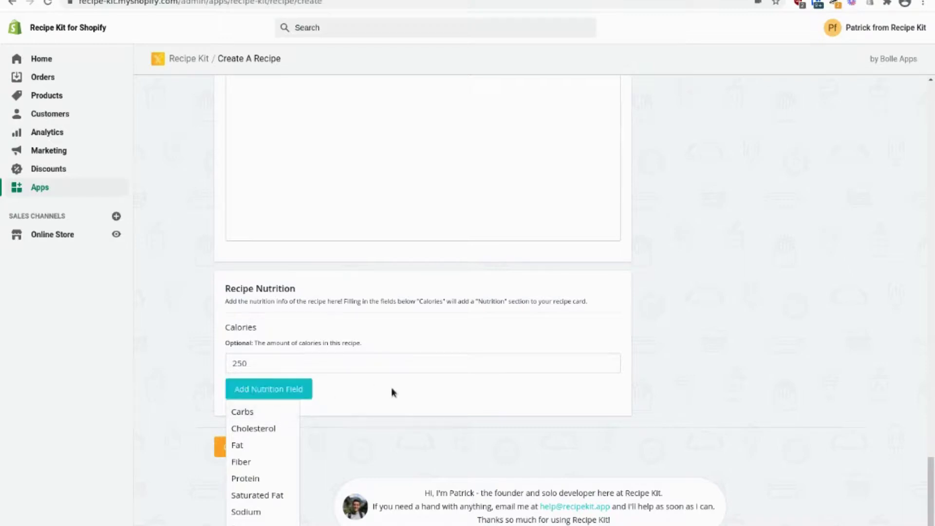
pyautogui.click(314, 389)
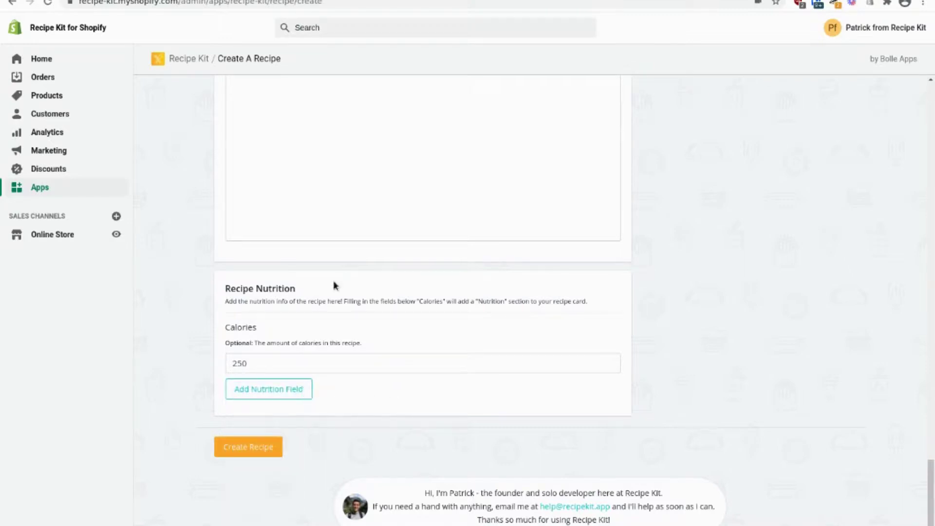
# - Review the filled-in directions and recipe extras, and create the recipe
pyautogui.scroll(4, 571, 310)
pyautogui.scroll(8, 601, 314)
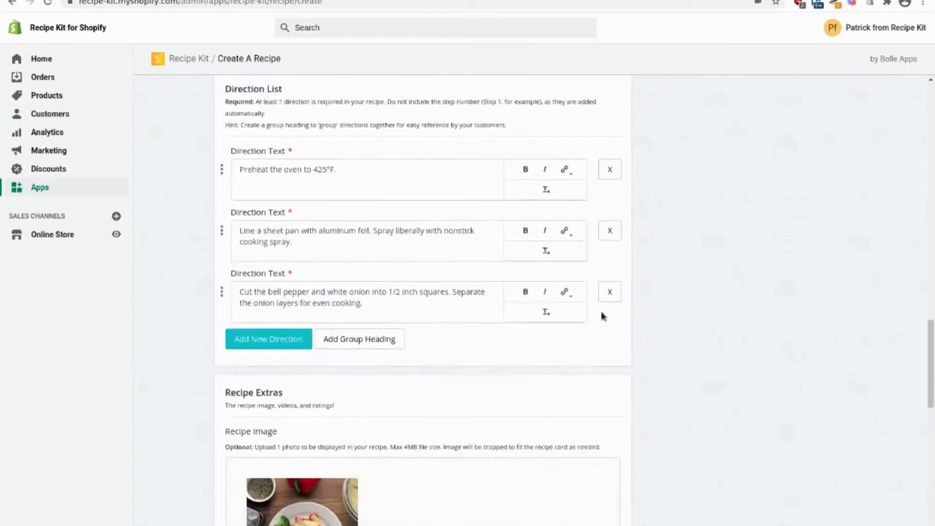
pyautogui.scroll(-7, 603, 256)
pyautogui.scroll(-10, 618, 336)
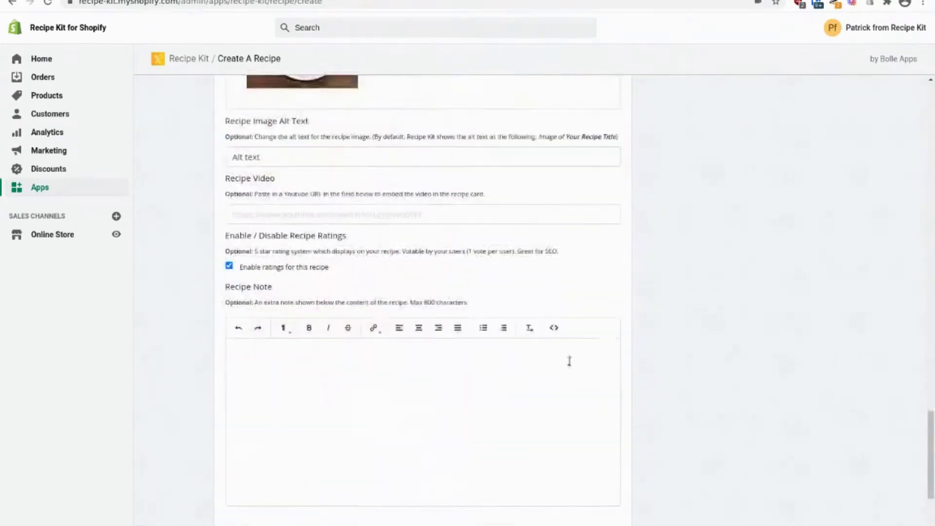
pyautogui.click(268, 446)
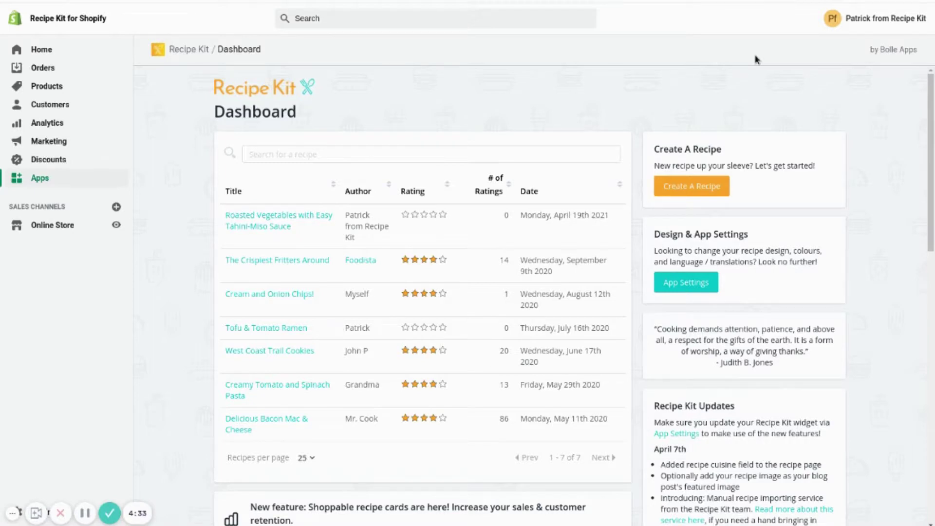
# - Open the saved Roasted Vegetables with Easy Tahini-Miso Sauce recipe, view it on the storefront and dismiss the blog post admin bar
pyautogui.click(269, 229)
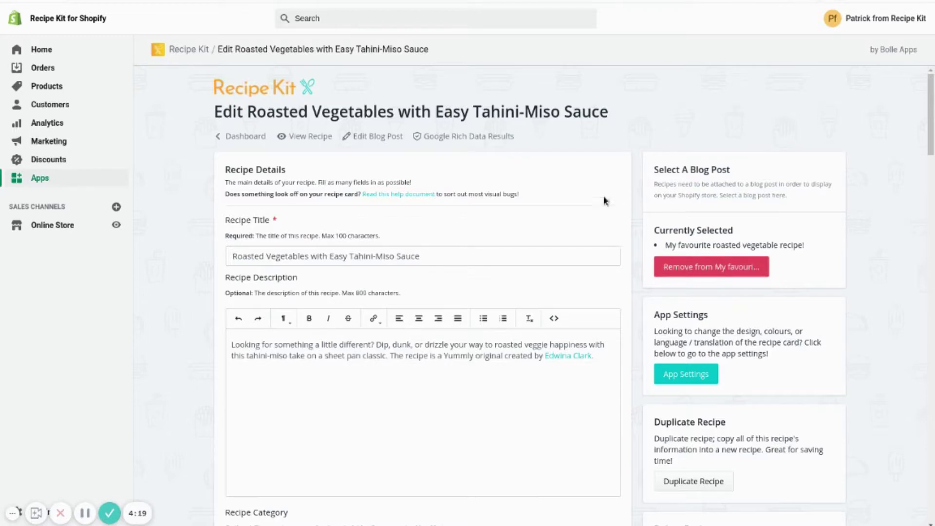
pyautogui.click(301, 138)
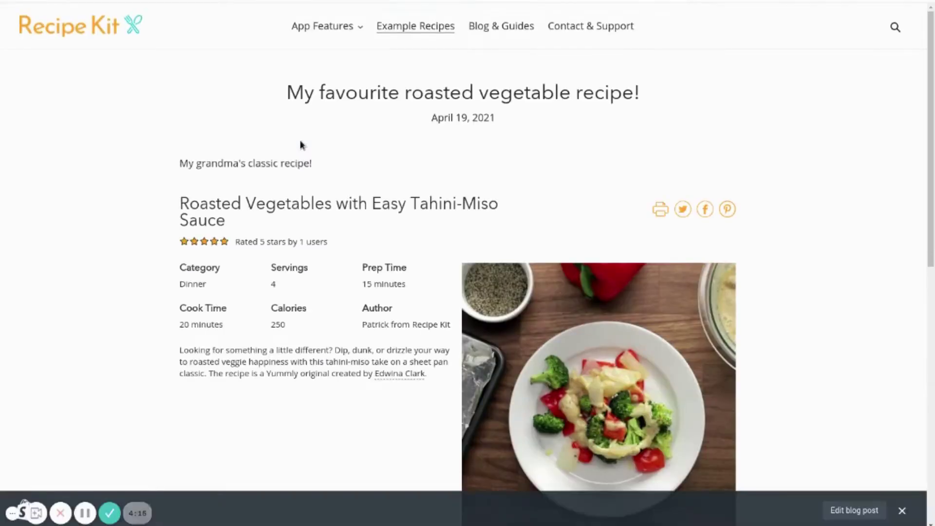
pyautogui.click(902, 511)
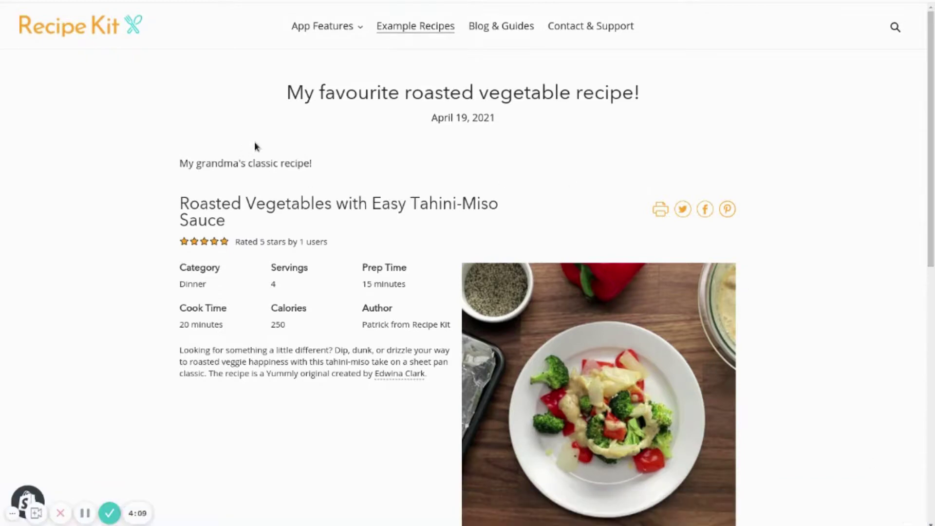
# - Examine the published recipe card's rating, details, description, image, ingredients and directions in the blog post
pyautogui.scroll(-2, 241, 161)
pyautogui.scroll(-1, 240, 161)
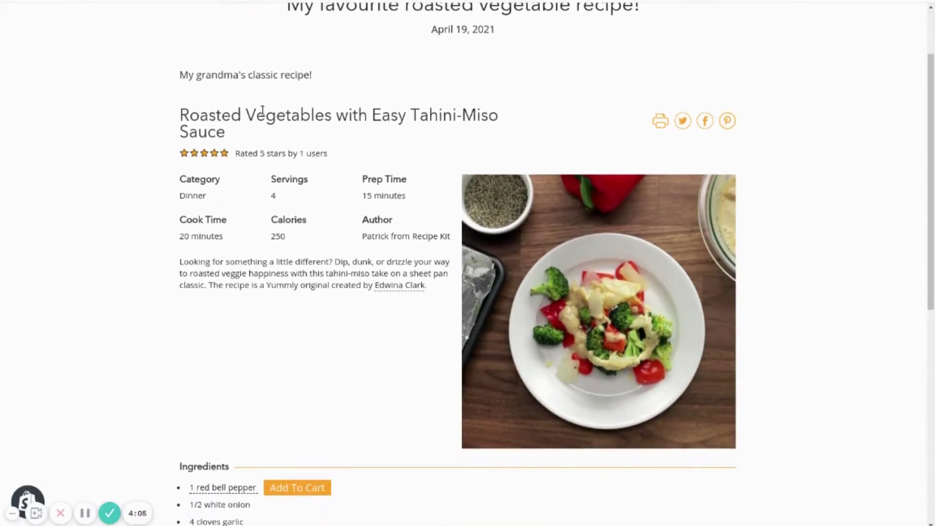
pyautogui.scroll(-3, 262, 110)
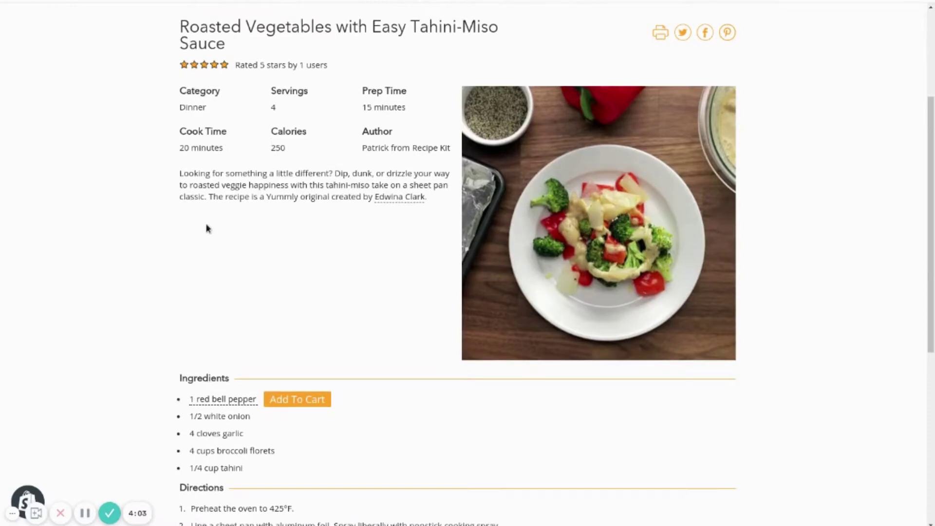
pyautogui.scroll(-1, 307, 230)
pyautogui.scroll(-8, 292, 215)
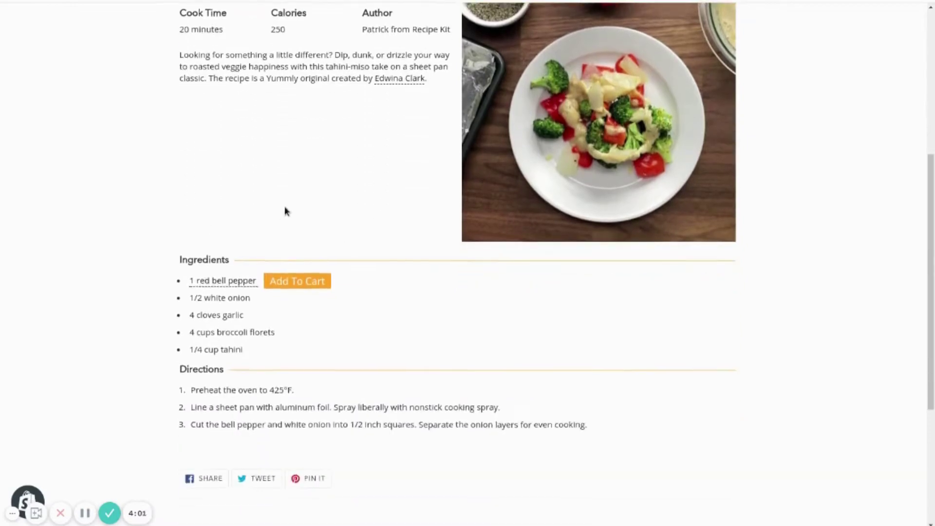
pyautogui.scroll(6, 336, 224)
pyautogui.scroll(2, 339, 234)
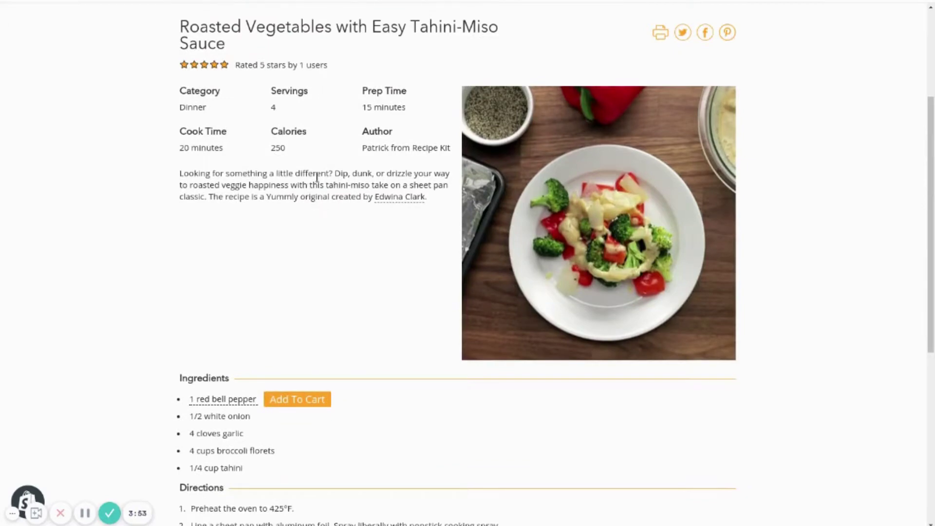
pyautogui.scroll(2, 317, 177)
pyautogui.scroll(-1, 318, 180)
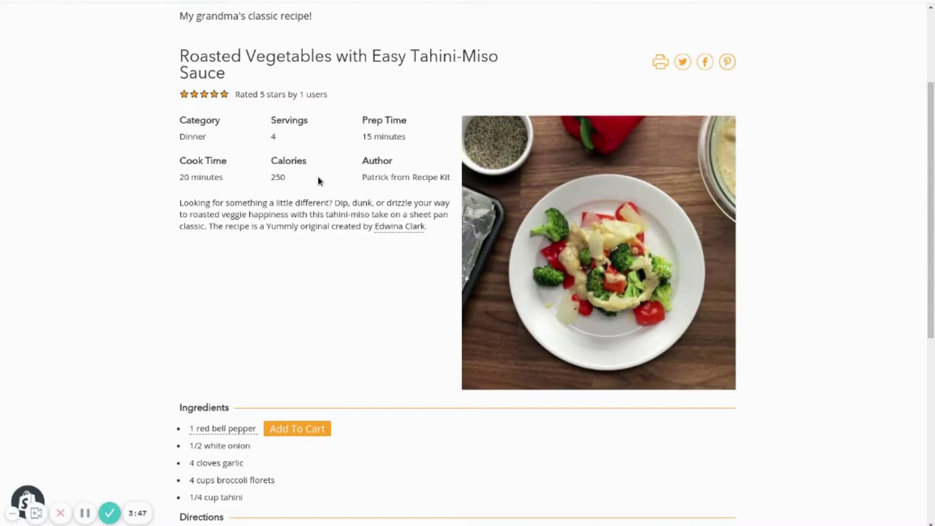
pyautogui.scroll(-1, 317, 176)
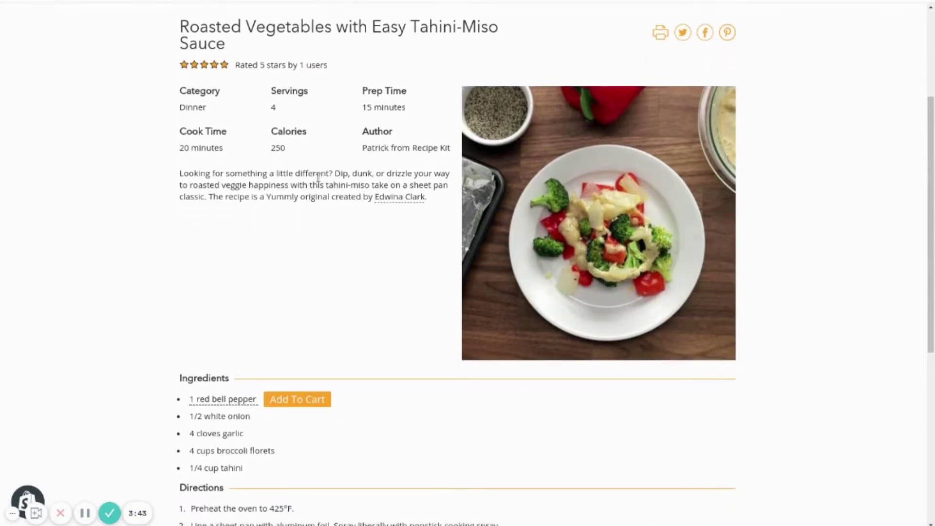
pyautogui.scroll(-2, 321, 176)
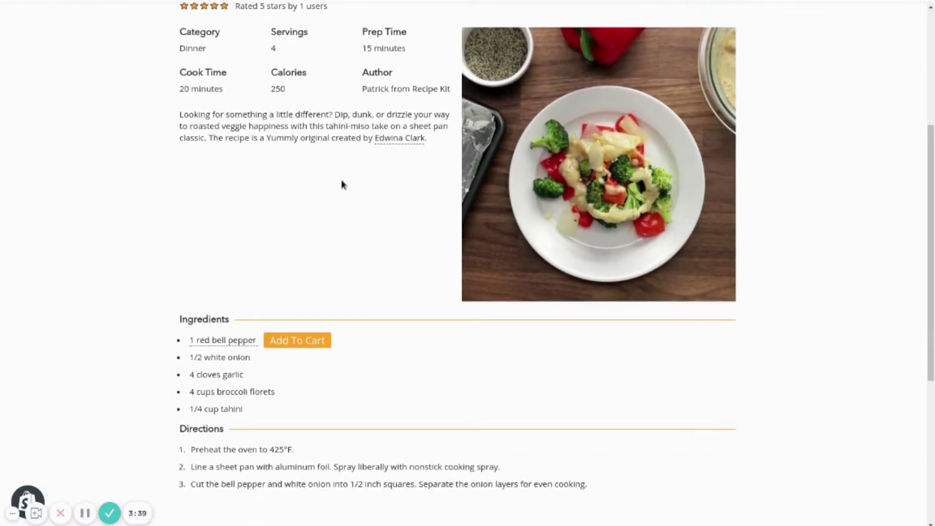
pyautogui.scroll(4, 341, 183)
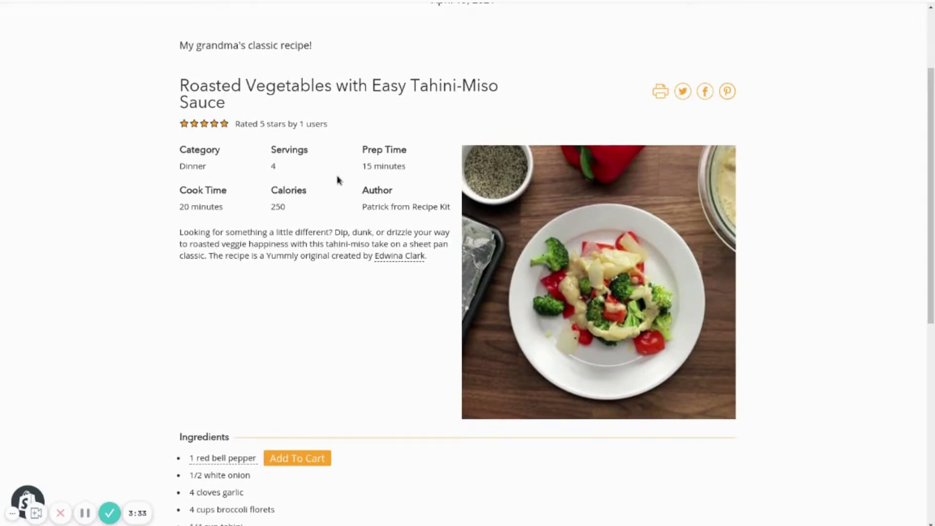
# - View the product page linked from the red bell pepper ingredient and return to the recipe post
pyautogui.scroll(-6, 339, 180)
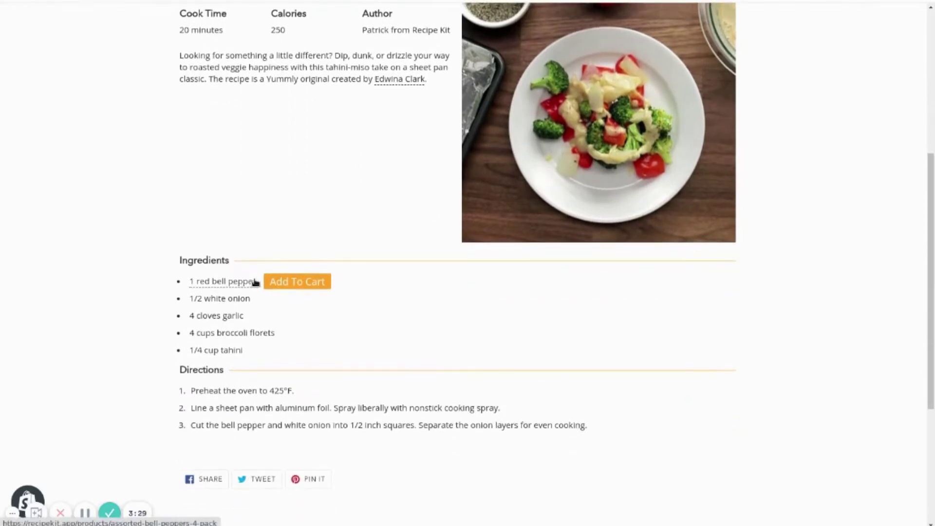
pyautogui.click(299, 286)
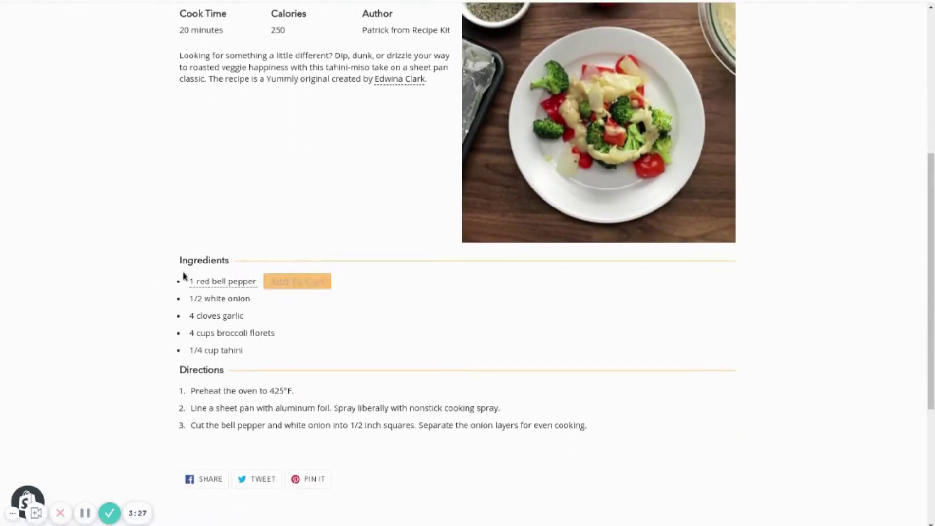
pyautogui.click(213, 284)
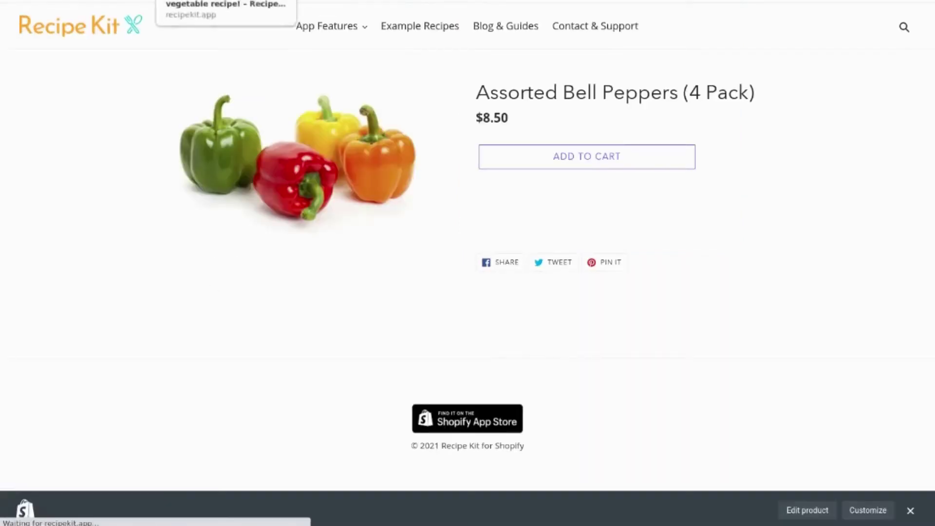
pyautogui.click(224, 0)
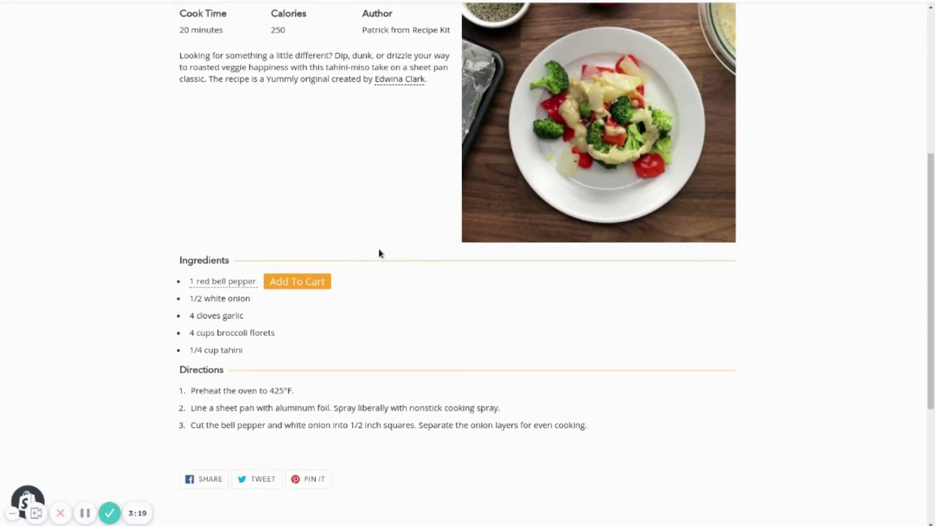
# - Add the product linked to the red bell pepper ingredient to the cart from the recipe card
pyautogui.moveTo(321, 280)
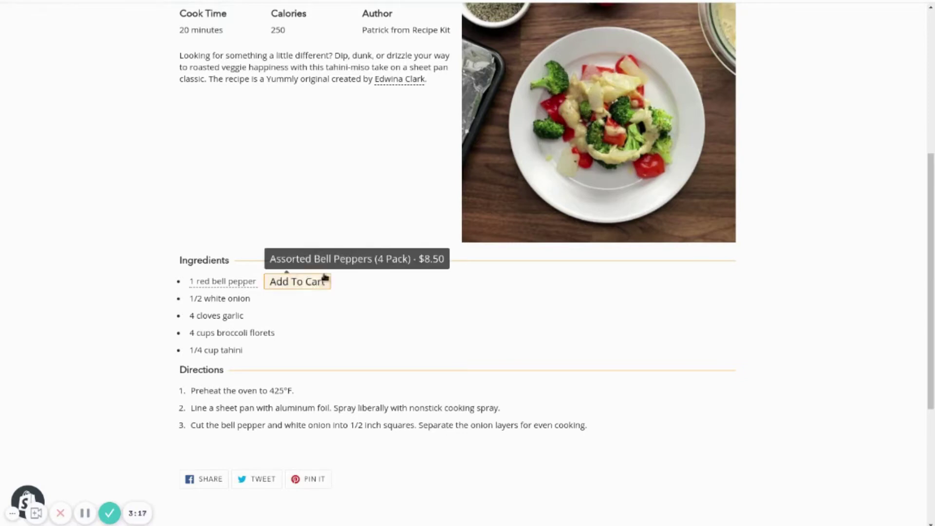
pyautogui.click(319, 282)
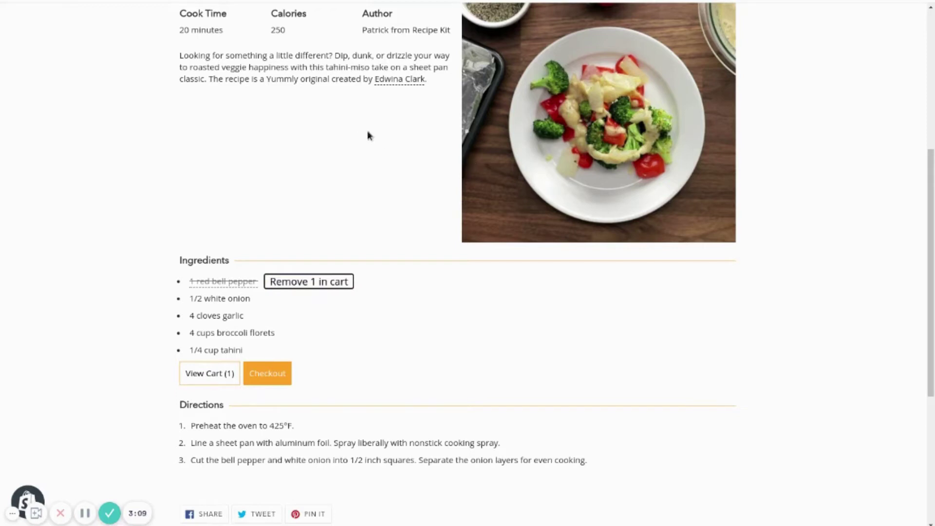
pyautogui.scroll(3, 347, 137)
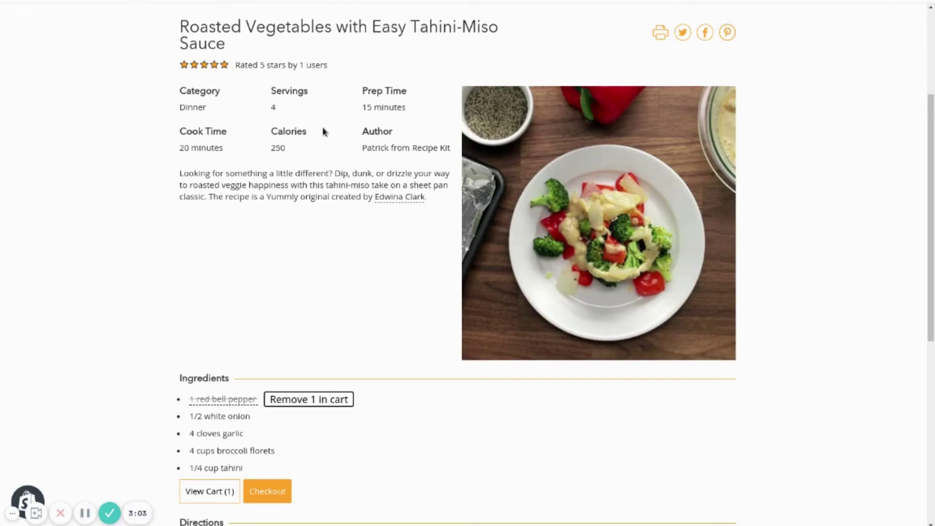
pyautogui.scroll(1, 390, 163)
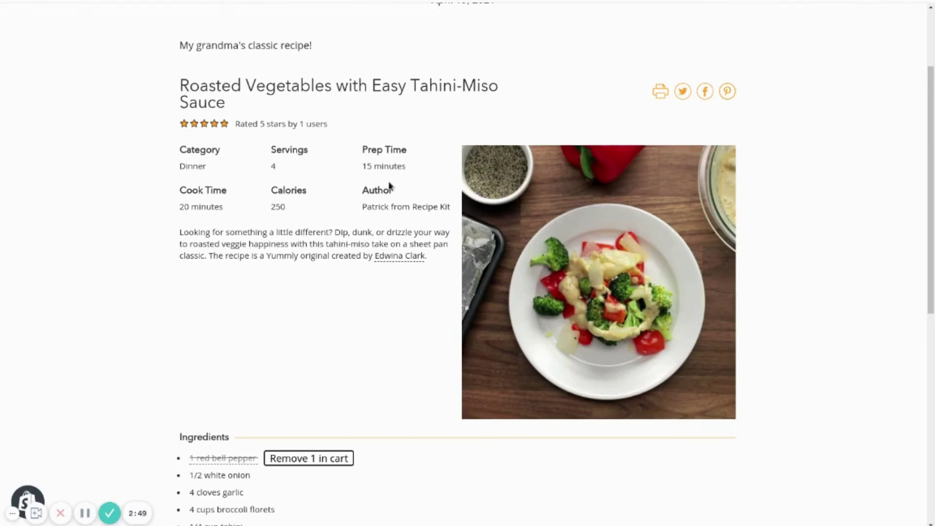
pyautogui.click(114, 513)
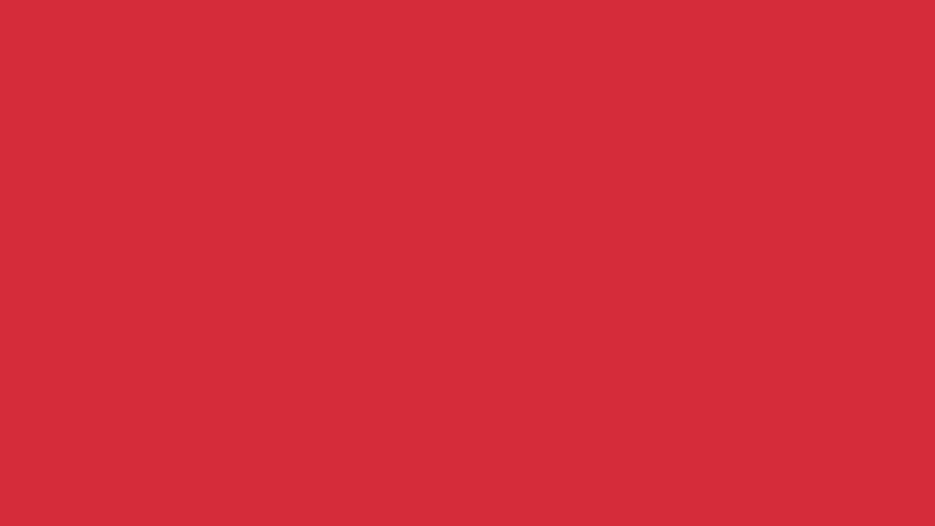